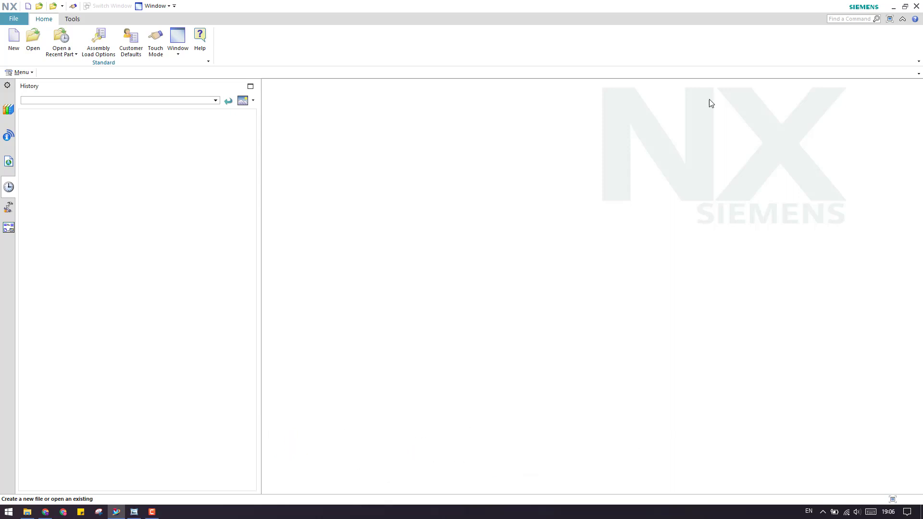
Open FinalAssembly.prt from the clamp-mini-bench folder.
{"action": "left_click", "coordinate": [33, 50]}
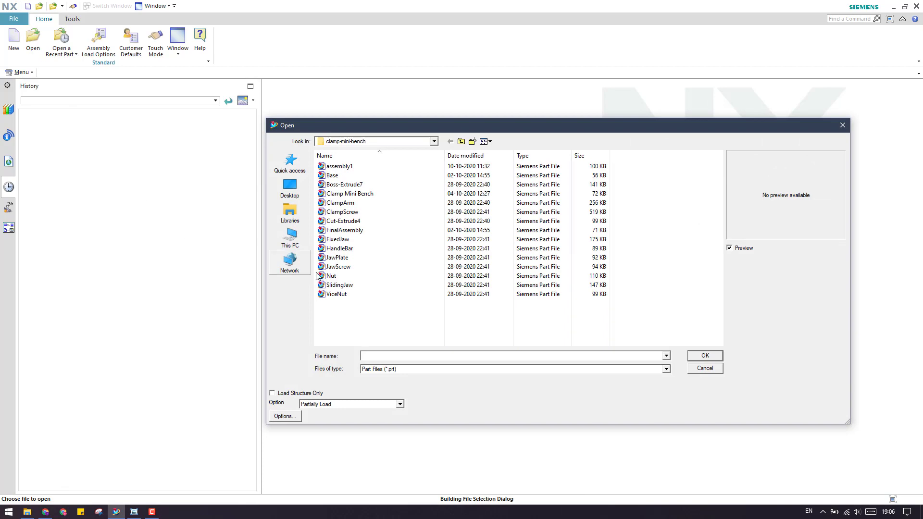
{"action": "double_click", "coordinate": [344, 238]}
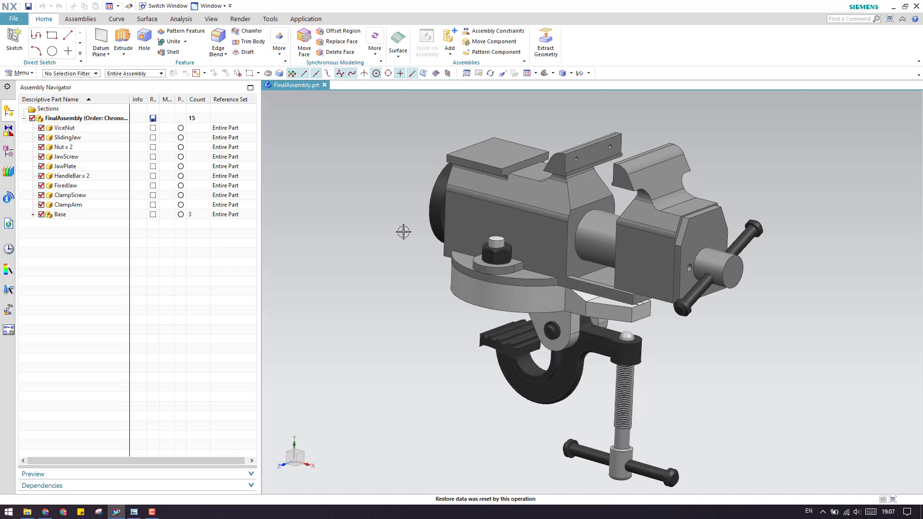
Rotate the vise toward the jaw screw and bring up FixedJaw's context menu in the Assembly Navigator.
{"action": "scroll", "coordinate": [423, 210], "scroll_direction": "down", "scroll_amount": 3}
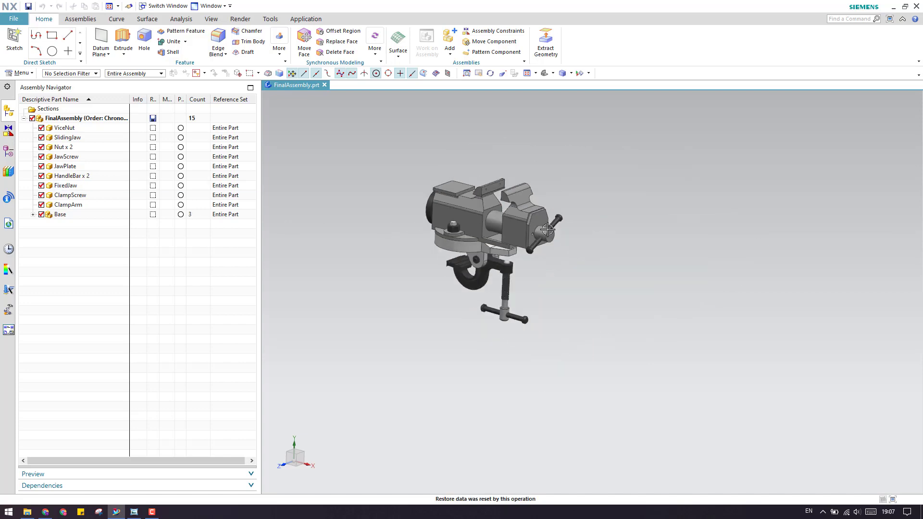
{"action": "scroll", "coordinate": [540, 241], "scroll_direction": "up", "scroll_amount": 5}
{"action": "middle_click_drag", "start_coordinate": [540, 241], "coordinate": [426, 351]}
{"action": "scroll", "coordinate": [419, 308], "scroll_direction": "up", "scroll_amount": 2}
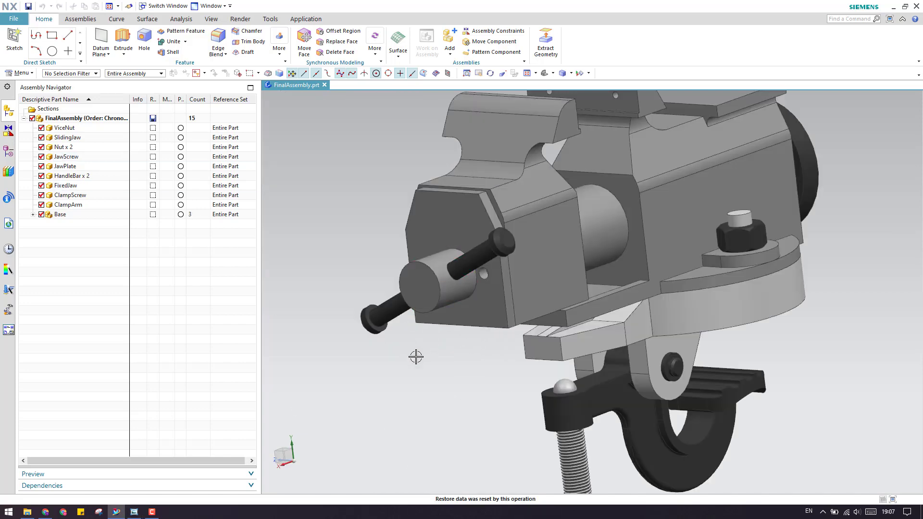
{"action": "left_click", "coordinate": [87, 178]}
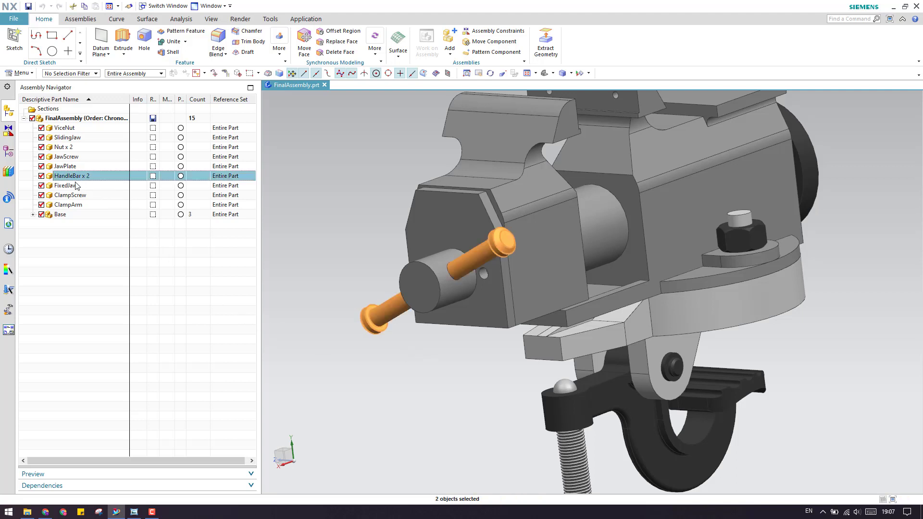
{"action": "left_click", "coordinate": [76, 186]}
{"action": "right_click", "coordinate": [76, 187]}
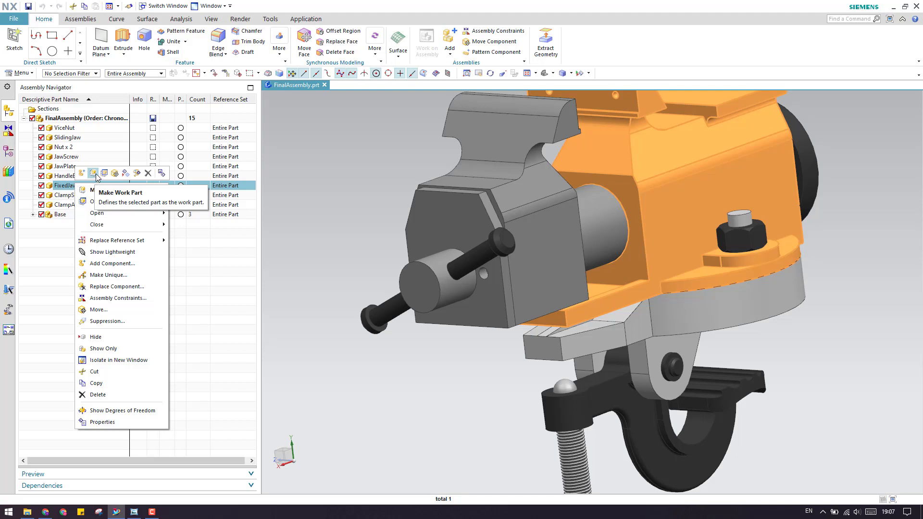
Set FixedJaw as the work part and orbit the view around the jaw.
{"action": "left_click", "coordinate": [94, 174]}
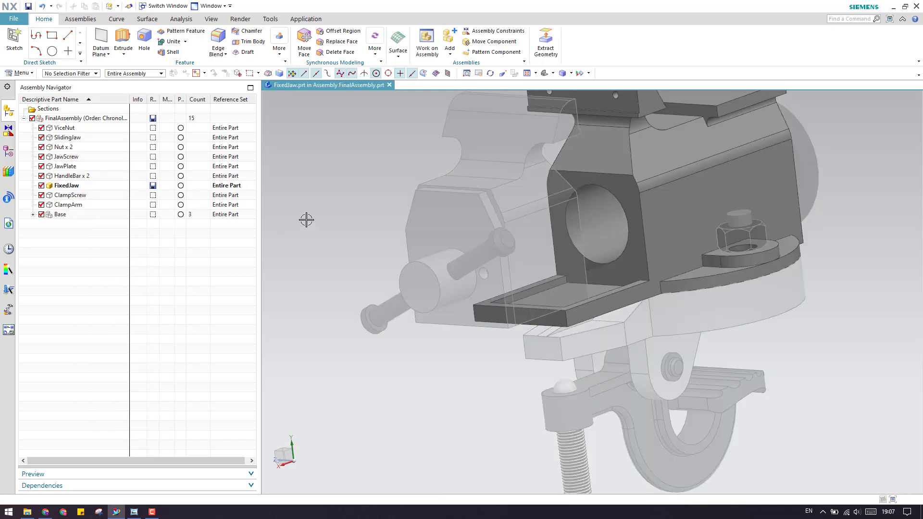
{"action": "scroll", "coordinate": [344, 190], "scroll_direction": "down", "scroll_amount": 4}
{"action": "scroll", "coordinate": [450, 203], "scroll_direction": "up", "scroll_amount": 3}
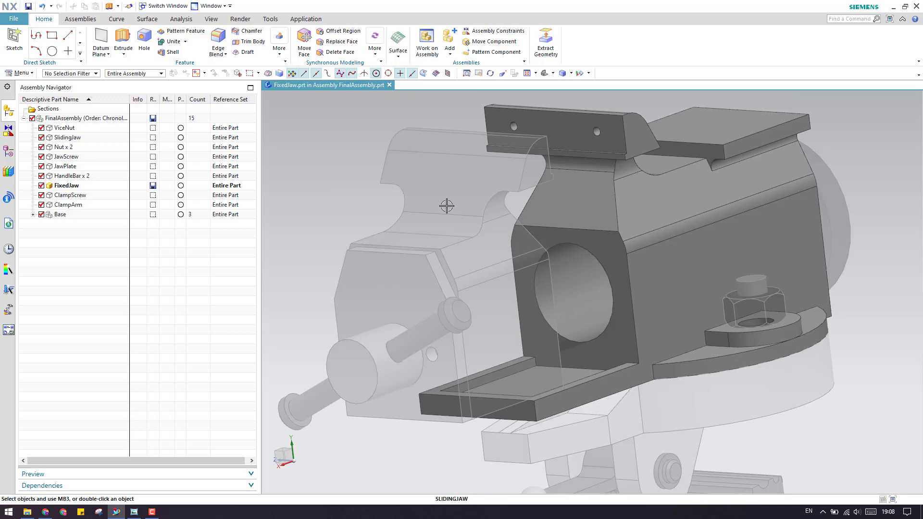
{"action": "scroll", "coordinate": [450, 203], "scroll_direction": "down", "scroll_amount": 2}
{"action": "scroll", "coordinate": [450, 203], "scroll_direction": "up", "scroll_amount": 3}
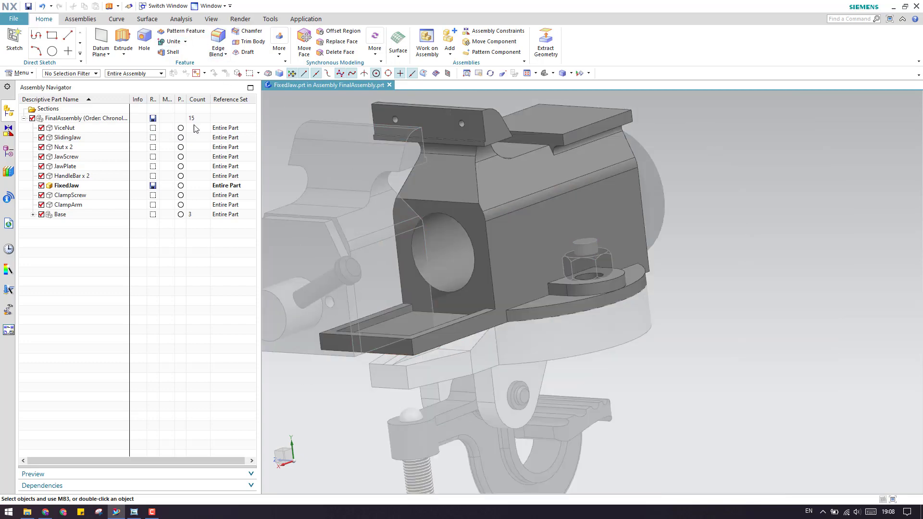
{"action": "right_click", "coordinate": [68, 186]}
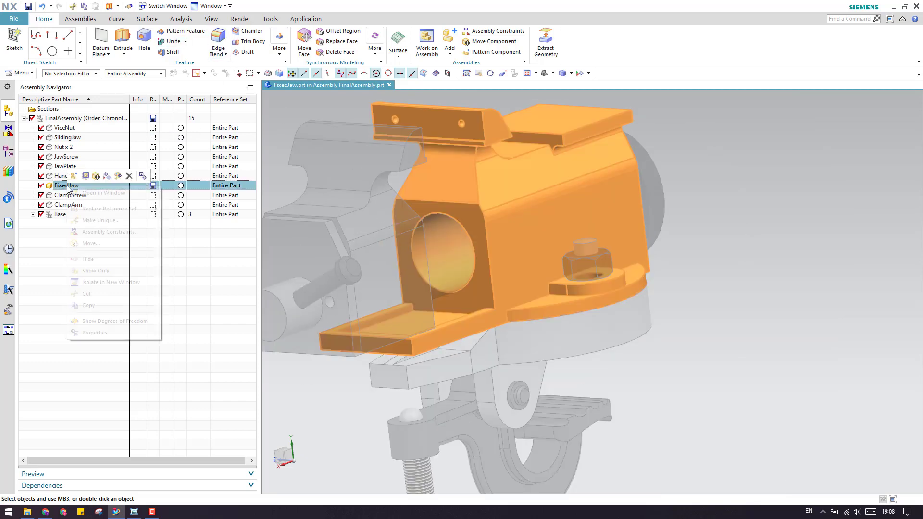
{"action": "left_click", "coordinate": [58, 269]}
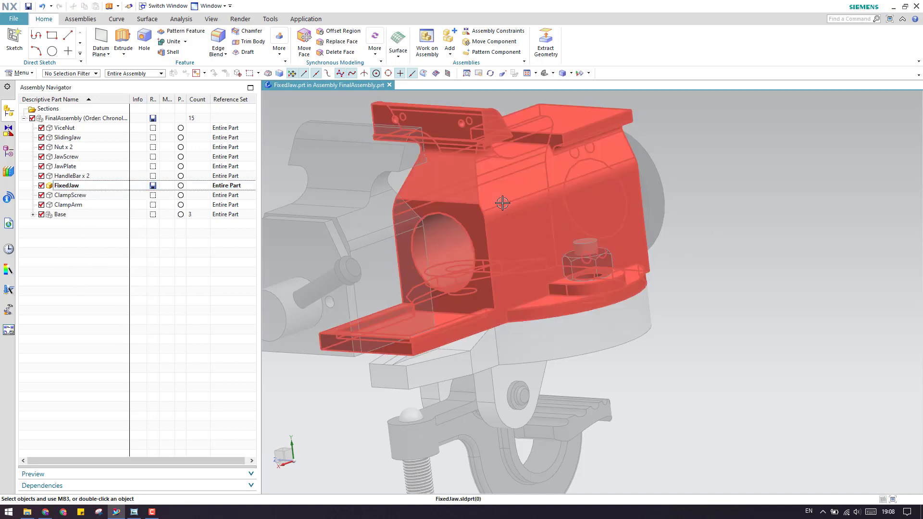
{"action": "middle_click_drag", "start_coordinate": [537, 227], "coordinate": [696, 239]}
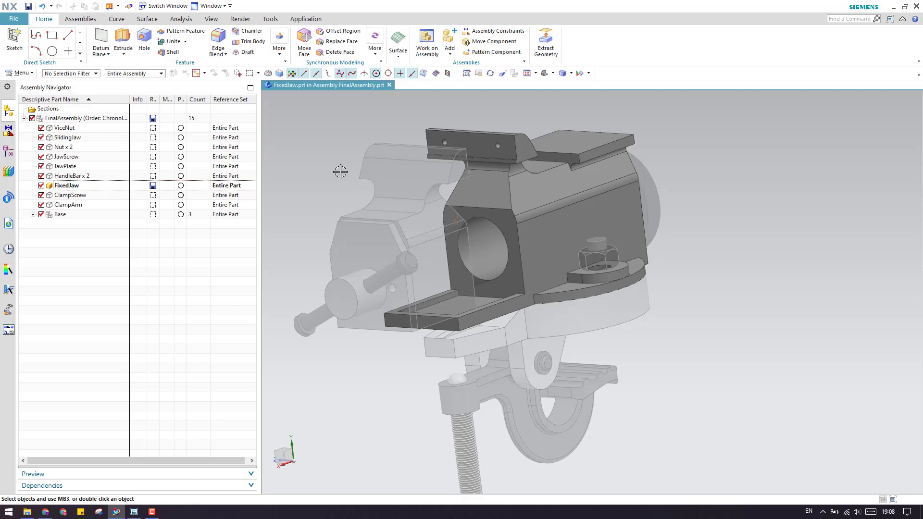
Apply a 10 mm Edge Blend to FixedJaw's vertical edge beside the screw bore.
{"action": "left_click", "coordinate": [219, 48]}
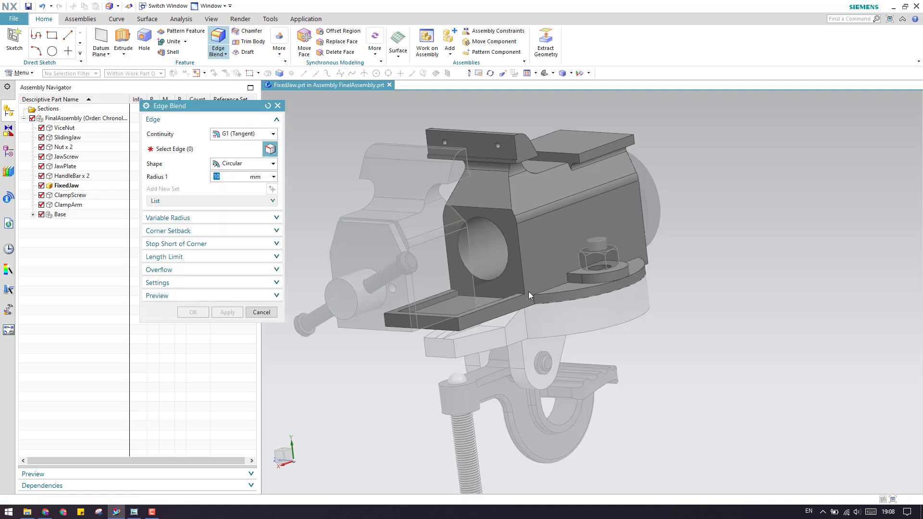
{"action": "scroll", "coordinate": [529, 215], "scroll_direction": "down", "scroll_amount": 5}
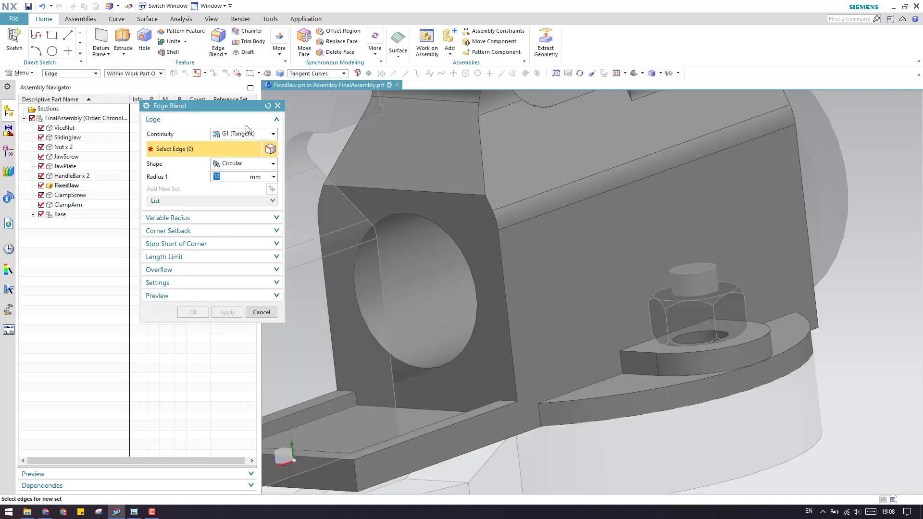
{"action": "left_click", "coordinate": [496, 291]}
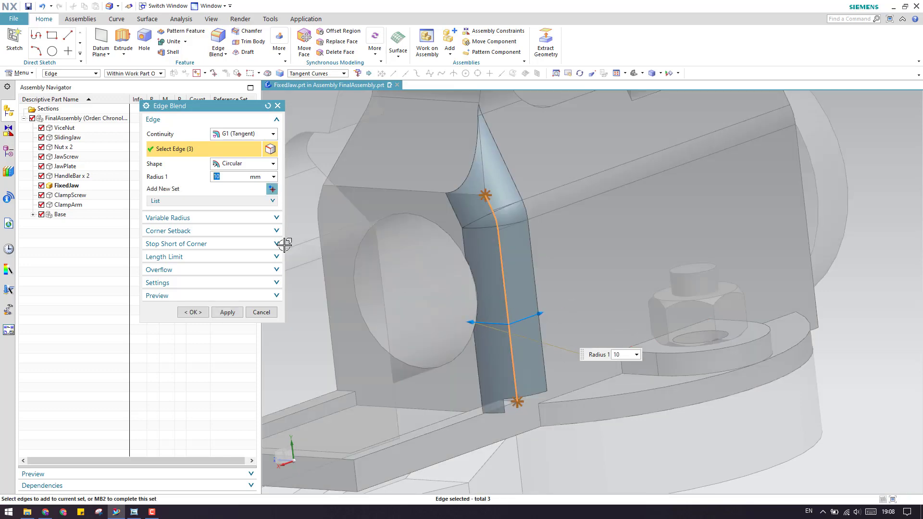
{"action": "left_click", "coordinate": [192, 312]}
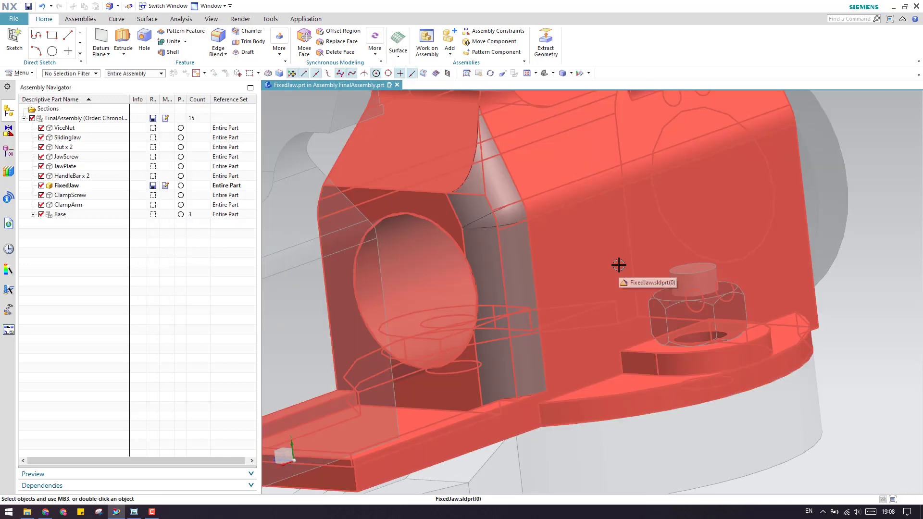
{"action": "scroll", "coordinate": [619, 265], "scroll_direction": "down", "scroll_amount": 3}
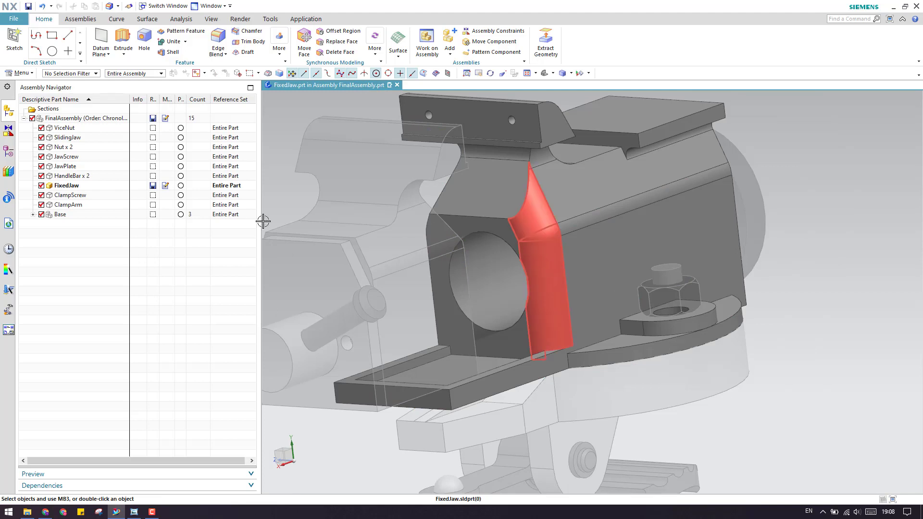
Check FixedJaw's new Edge Blend feature in the Part Navigator, then return to the Assembly Navigator.
{"action": "left_click", "coordinate": [77, 188]}
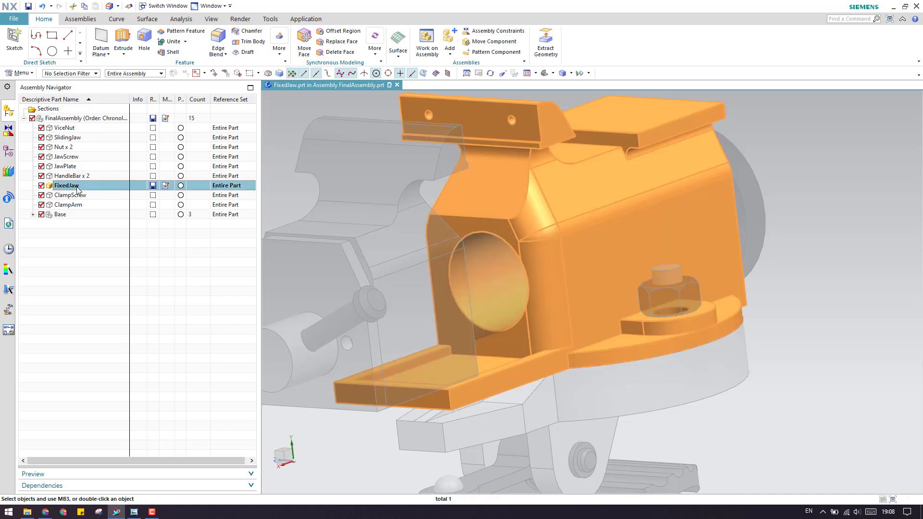
{"action": "left_click", "coordinate": [83, 240]}
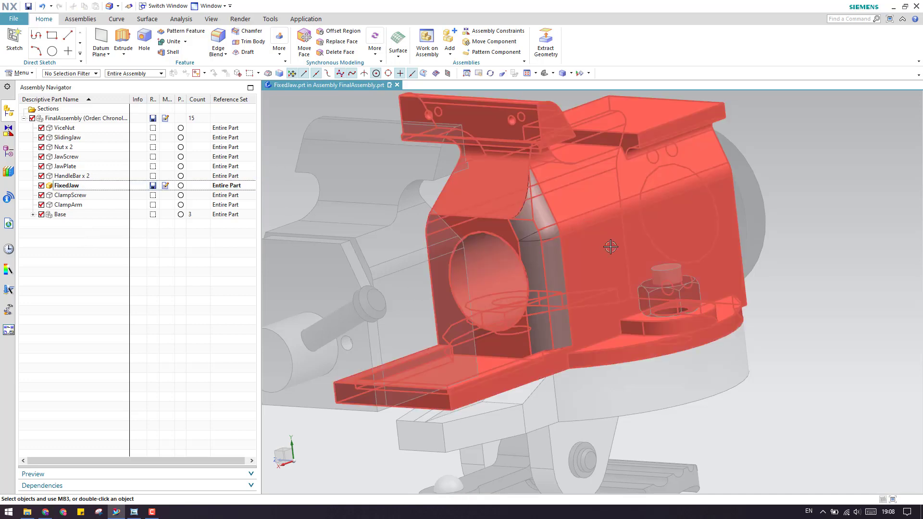
{"action": "left_click", "coordinate": [8, 152]}
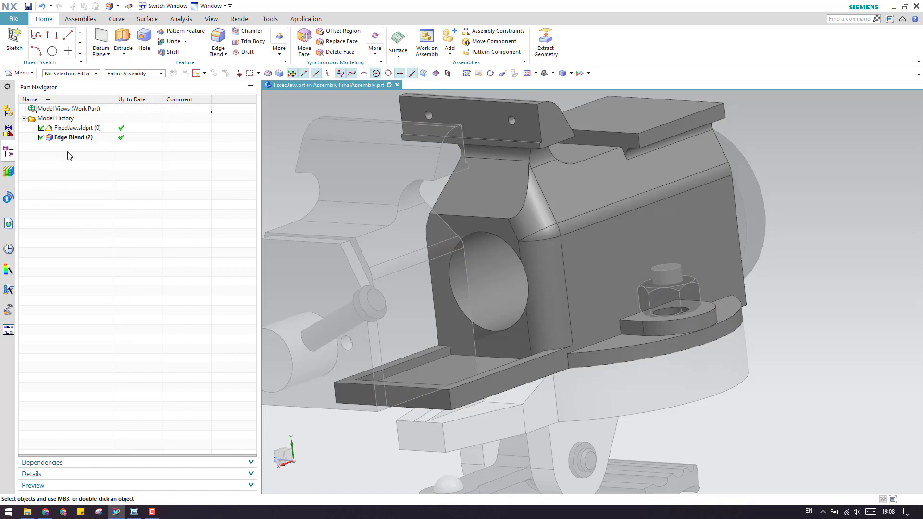
{"action": "left_click", "coordinate": [9, 111]}
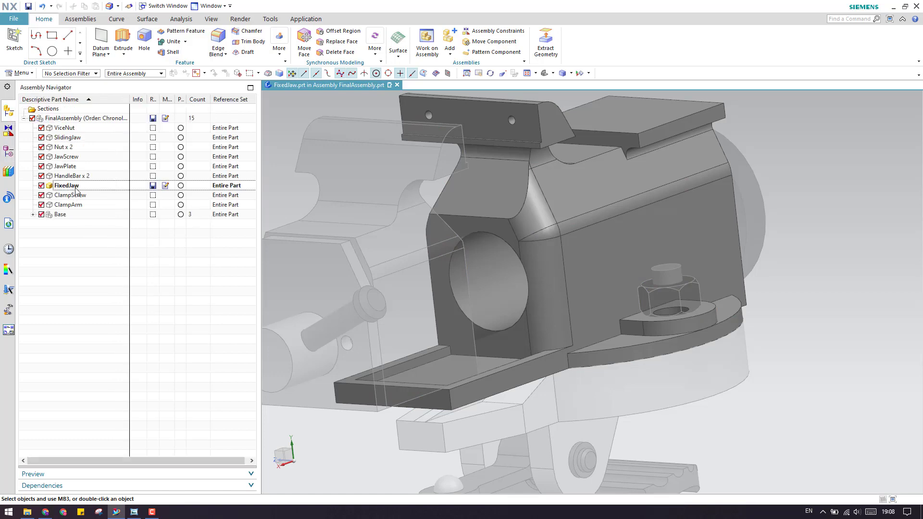
Make the displayed FinalAssembly the work part again and orbit the vise to a front view.
{"action": "left_click", "coordinate": [76, 188]}
{"action": "left_click", "coordinate": [88, 254]}
{"action": "right_click", "coordinate": [818, 251]}
{"action": "left_click", "coordinate": [835, 232]}
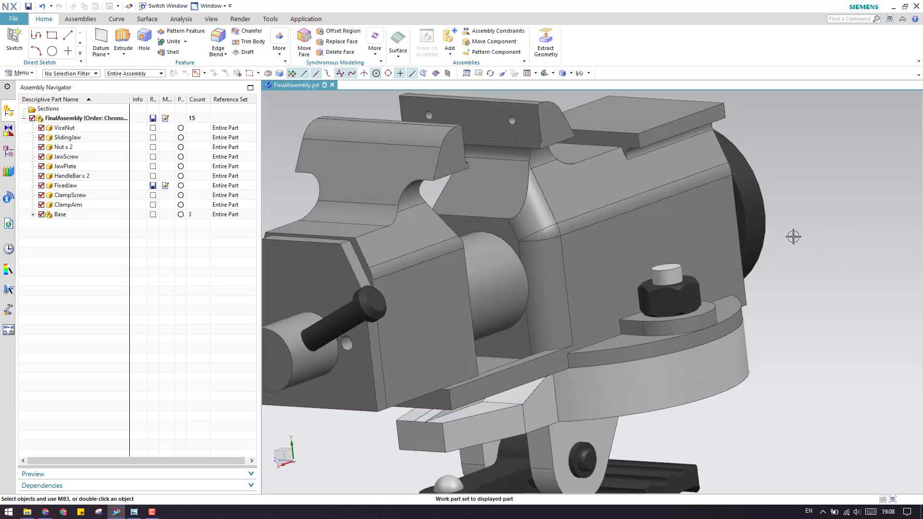
{"action": "scroll", "coordinate": [793, 233], "scroll_direction": "down", "scroll_amount": 3}
{"action": "middle_click_drag", "start_coordinate": [569, 260], "coordinate": [265, 251]}
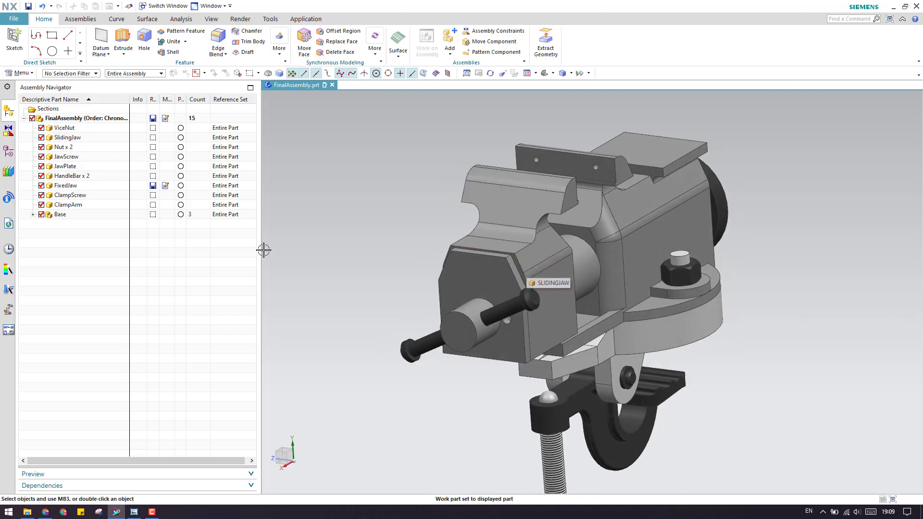
{"action": "right_click", "coordinate": [70, 169]}
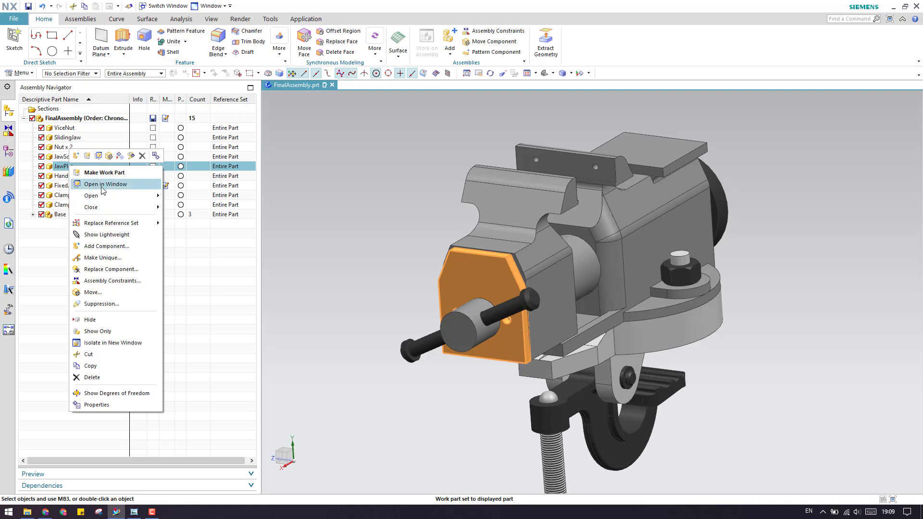
{"action": "left_click", "coordinate": [102, 187]}
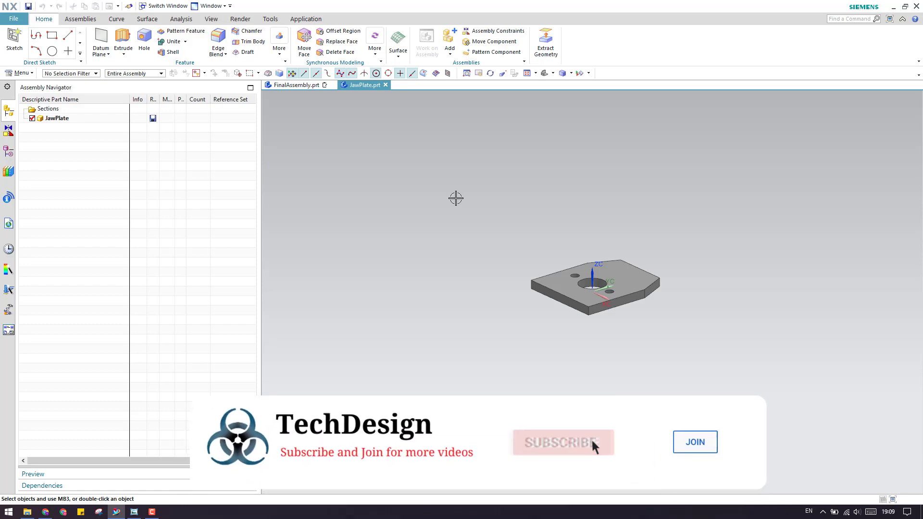
{"action": "scroll", "coordinate": [632, 283], "scroll_direction": "up", "scroll_amount": 5}
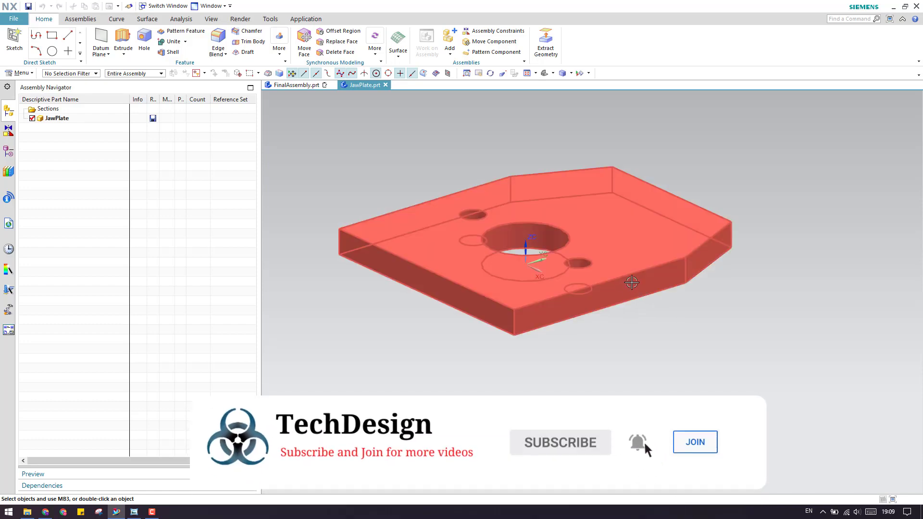
{"action": "scroll", "coordinate": [632, 283], "scroll_direction": "down", "scroll_amount": 3}
{"action": "scroll", "coordinate": [632, 268], "scroll_direction": "up", "scroll_amount": 3}
{"action": "scroll", "coordinate": [632, 268], "scroll_direction": "down", "scroll_amount": 3}
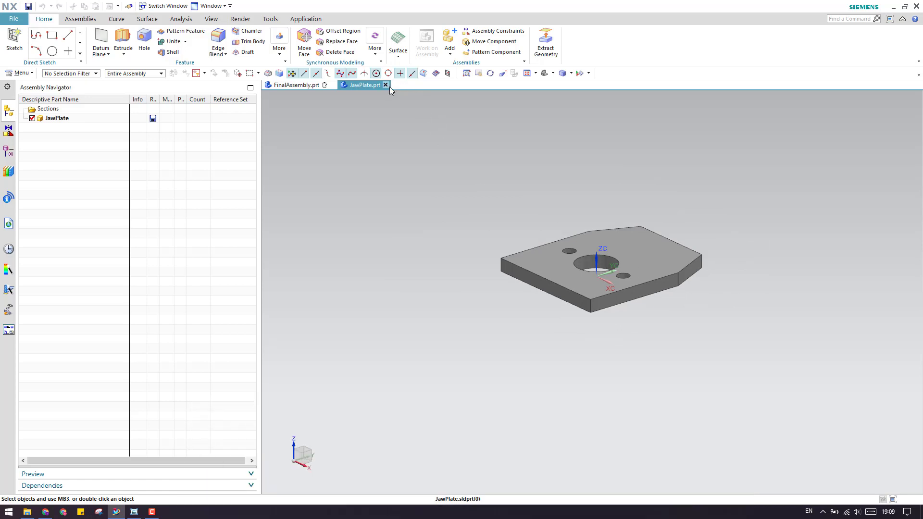
{"action": "left_click", "coordinate": [385, 85]}
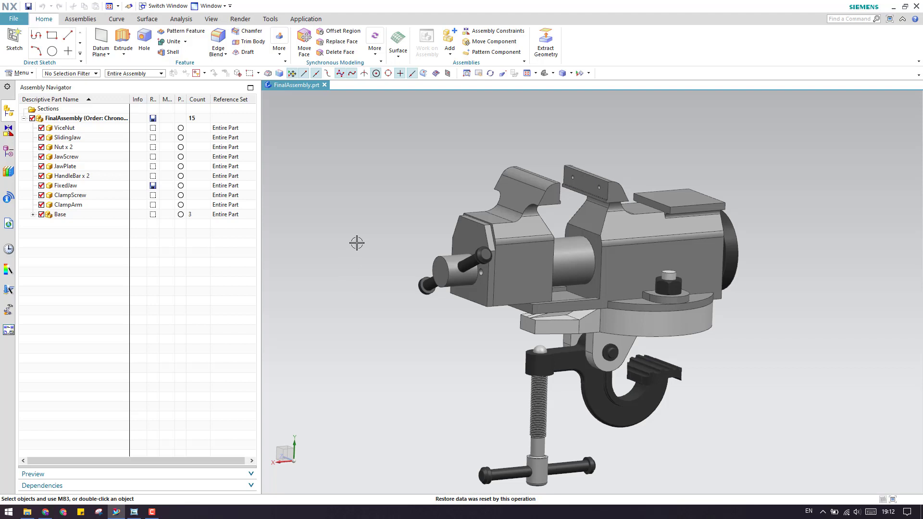
Inspect the WAVE Geometry Linker's Body type, then cancel without linking anything.
{"action": "left_click", "coordinate": [19, 73]}
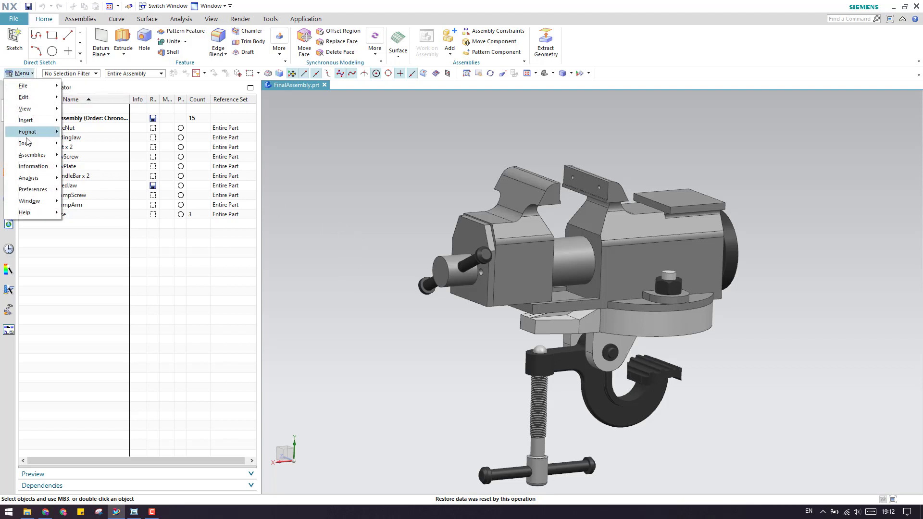
{"action": "mouse_move", "coordinate": [29, 120]}
{"action": "mouse_move", "coordinate": [111, 223]}
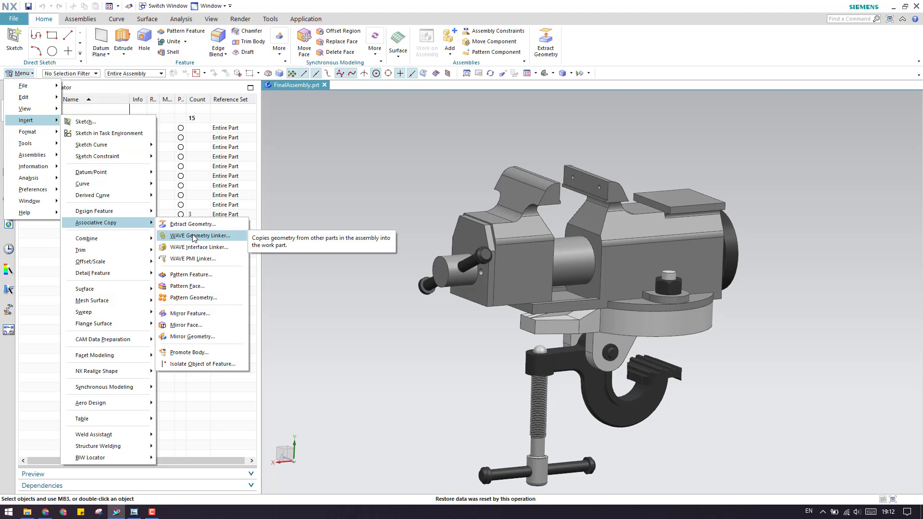
{"action": "left_click", "coordinate": [193, 235]}
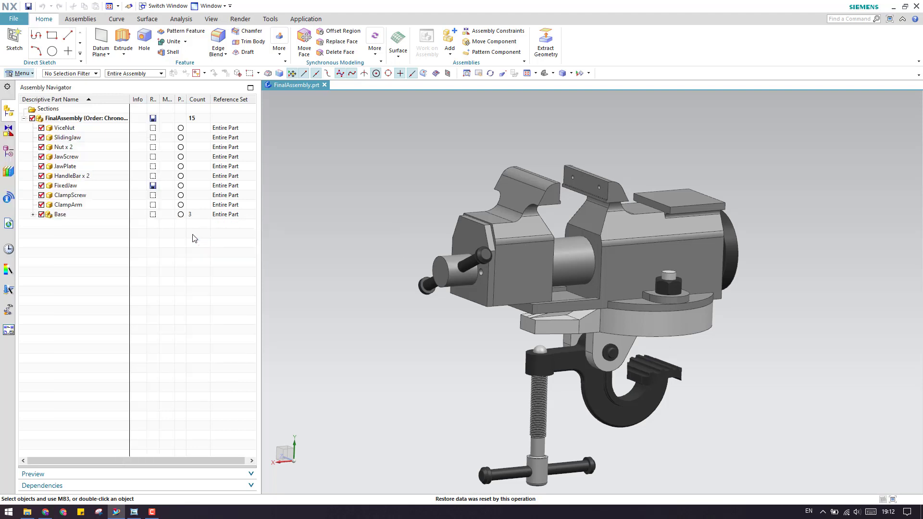
{"action": "left_click", "coordinate": [216, 134]}
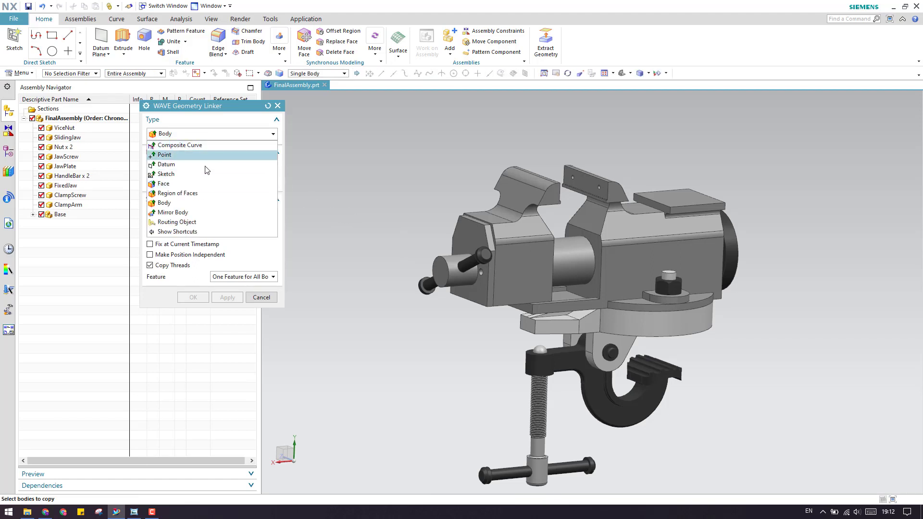
{"action": "left_click", "coordinate": [265, 299]}
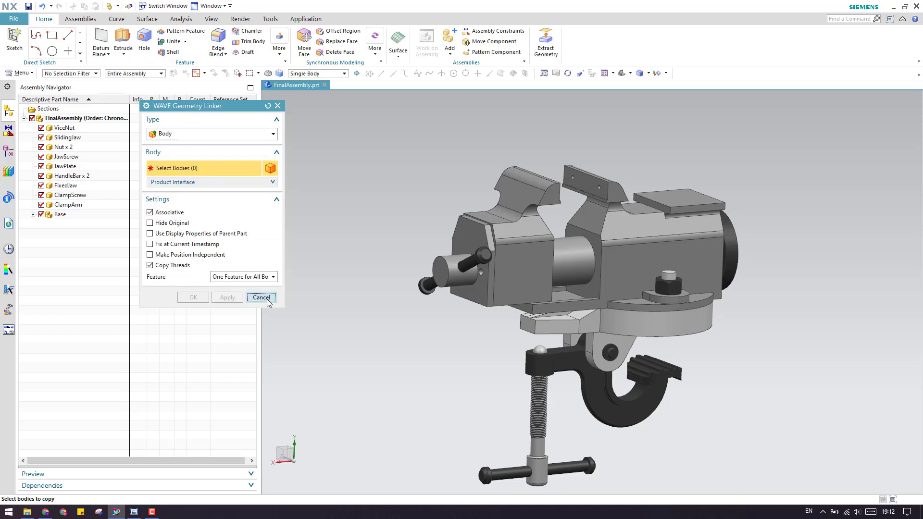
{"action": "left_click", "coordinate": [261, 297]}
Start Extract Geometry from Associative Copy with Face as the extraction type.
{"action": "left_click", "coordinate": [21, 73]}
{"action": "mouse_move", "coordinate": [33, 137]}
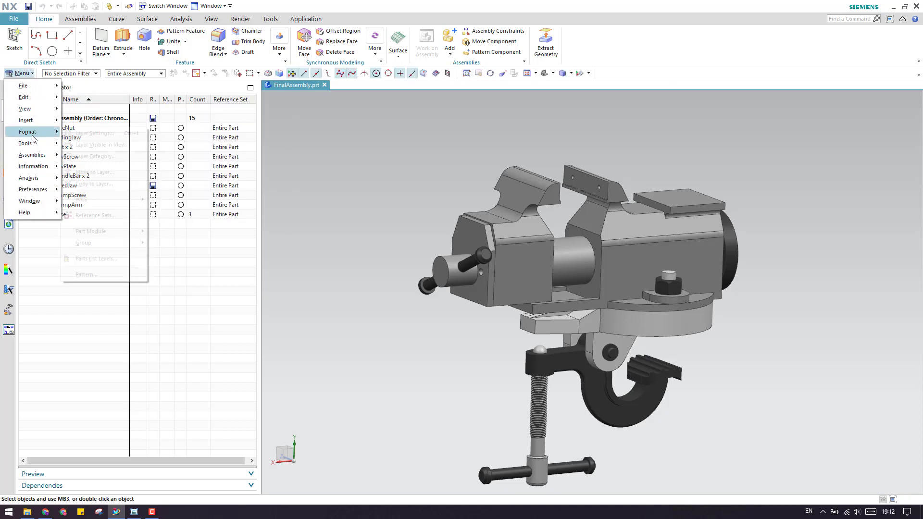
{"action": "mouse_move", "coordinate": [29, 120]}
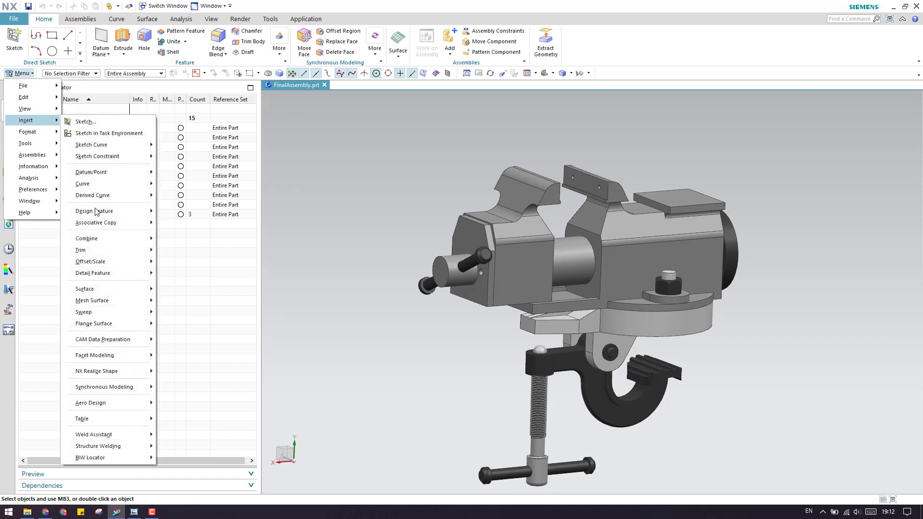
{"action": "mouse_move", "coordinate": [107, 224]}
{"action": "left_click", "coordinate": [191, 224]}
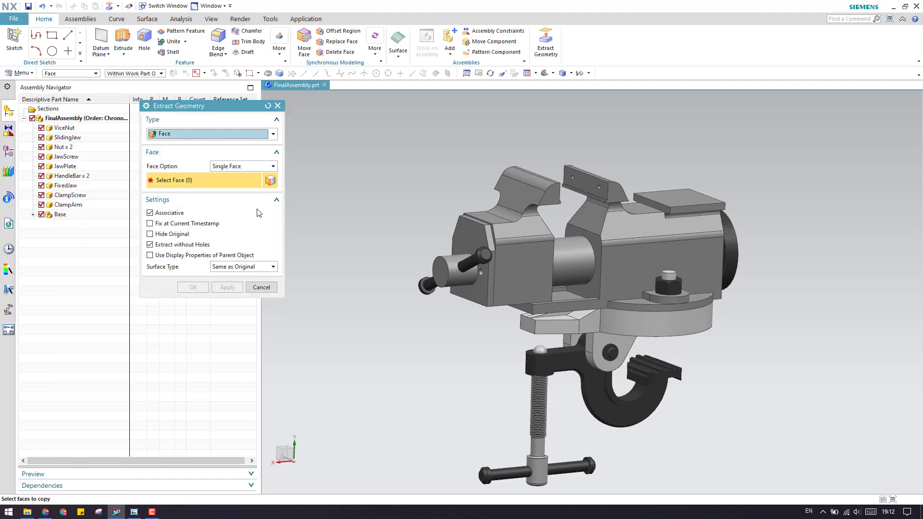
{"action": "left_click", "coordinate": [176, 135]}
{"action": "left_click", "coordinate": [266, 288]}
Cancel Extract Geometry, view FixedJaw.prt in its own window, then close that window.
{"action": "left_click", "coordinate": [268, 287]}
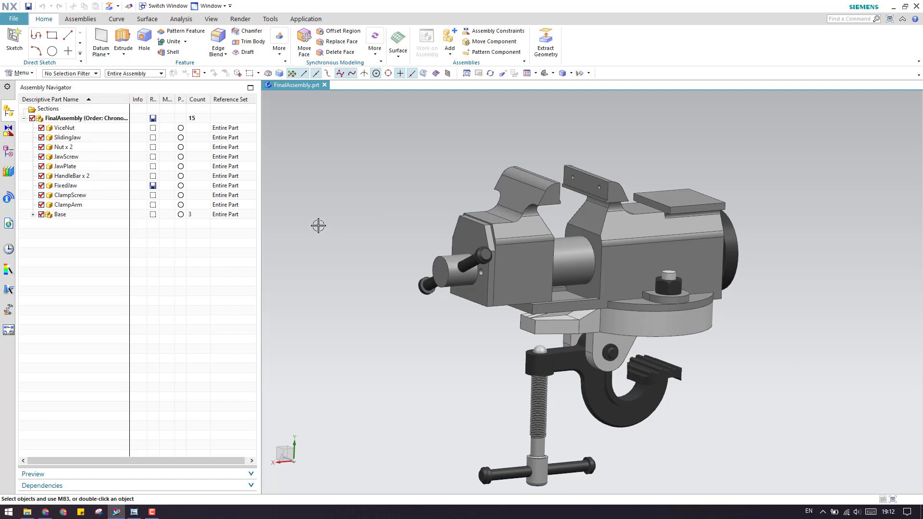
{"action": "right_click", "coordinate": [63, 190]}
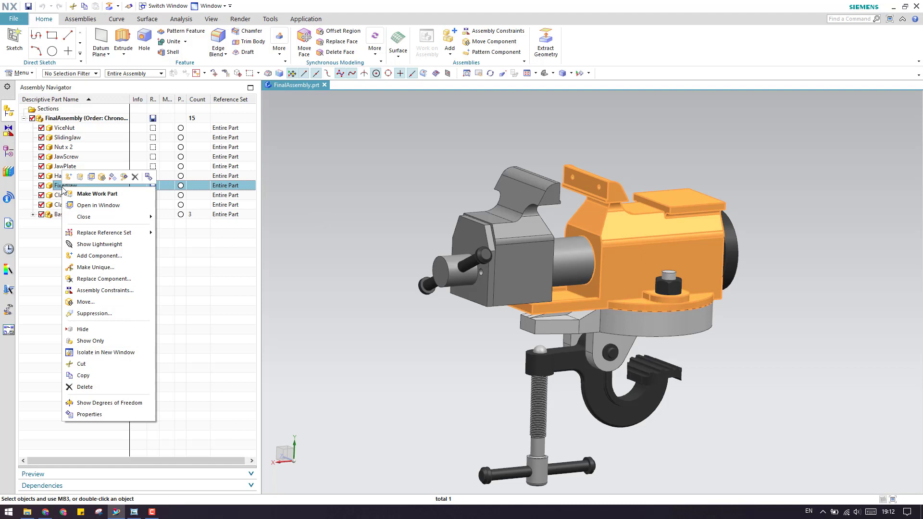
{"action": "left_click", "coordinate": [420, 271]}
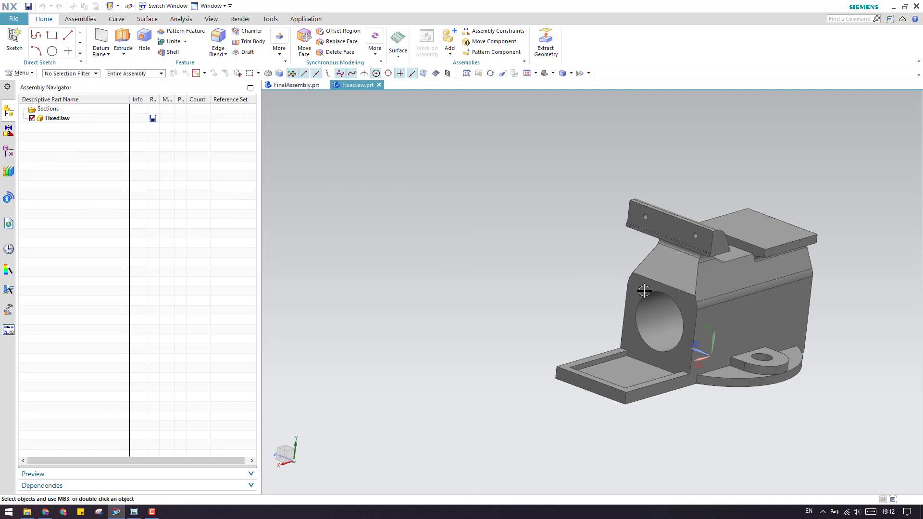
{"action": "left_click", "coordinate": [718, 249]}
{"action": "key", "text": "Escape"}
{"action": "left_click", "coordinate": [379, 85]}
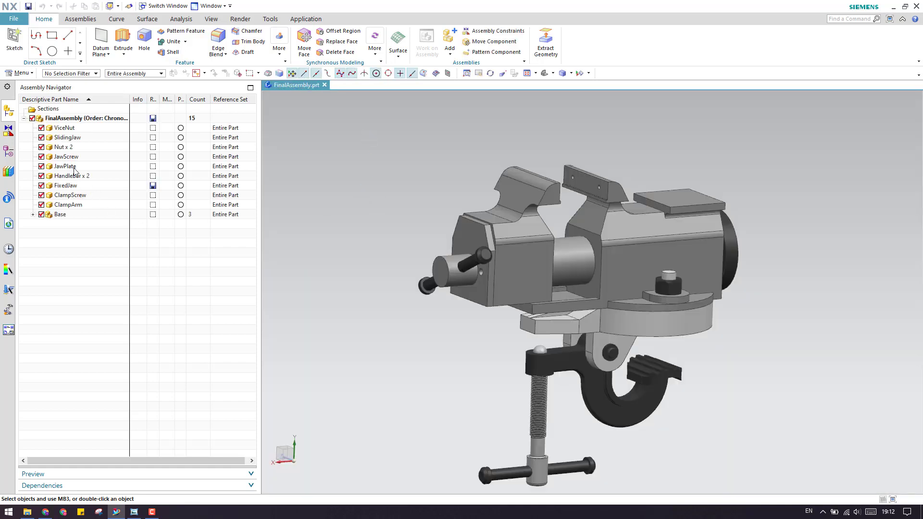
Step through JawPlate and ClampScrew, make ClampArm the work part, and clear all selections.
{"action": "left_click", "coordinate": [74, 167]}
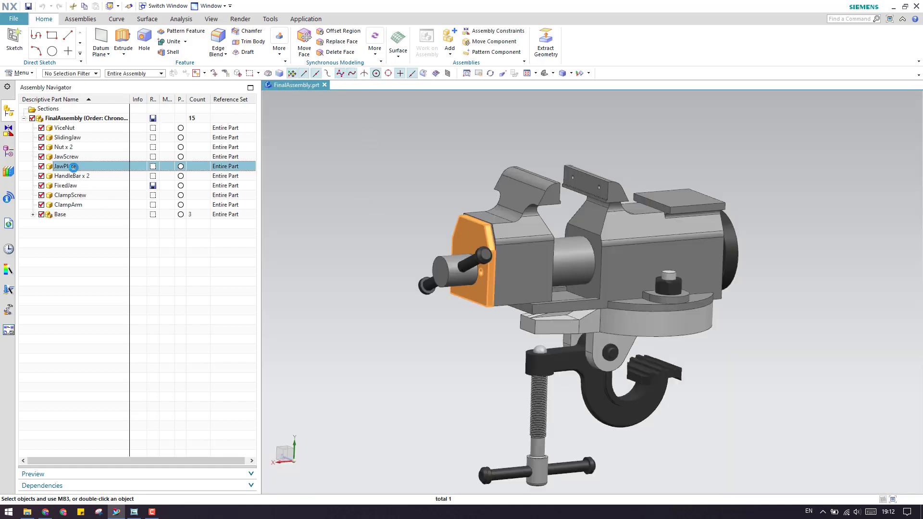
{"action": "left_click", "coordinate": [76, 195]}
{"action": "left_click", "coordinate": [75, 205]}
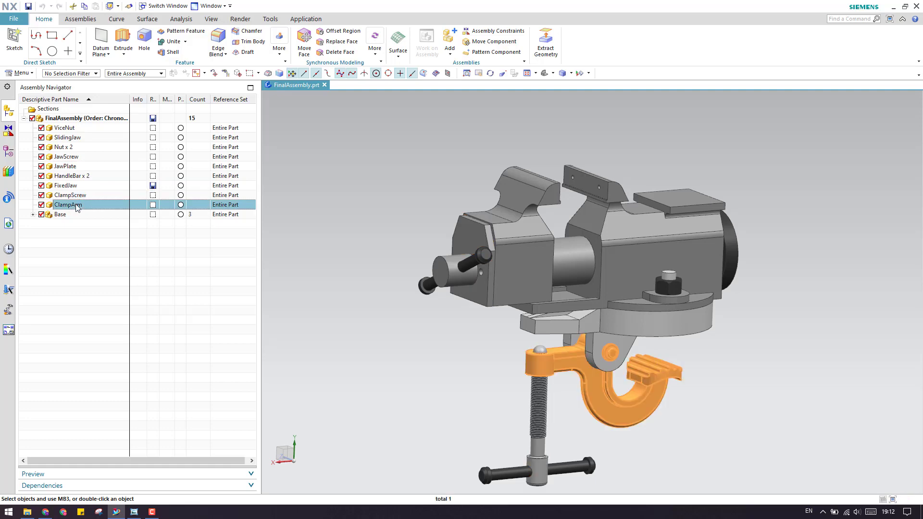
{"action": "double_click", "coordinate": [76, 205]}
{"action": "scroll", "coordinate": [596, 381], "scroll_direction": "up", "scroll_amount": 4}
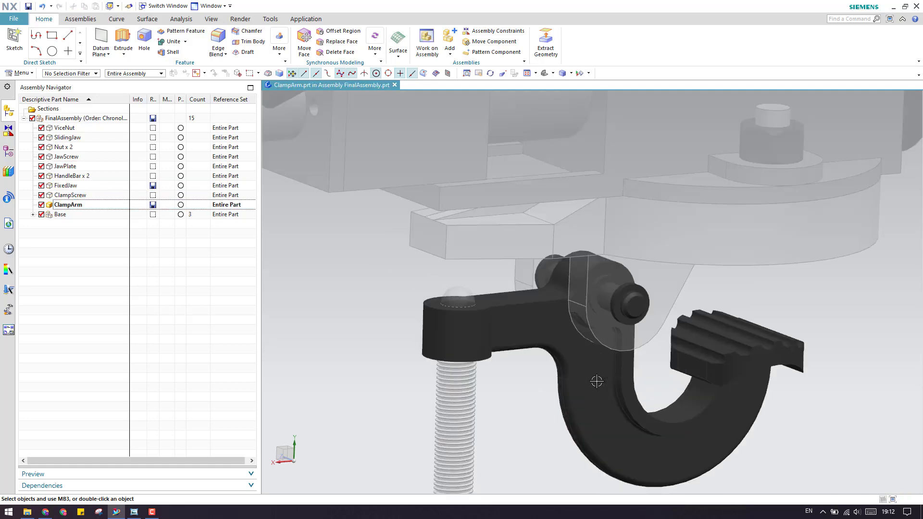
{"action": "scroll", "coordinate": [596, 381], "scroll_direction": "down", "scroll_amount": 4}
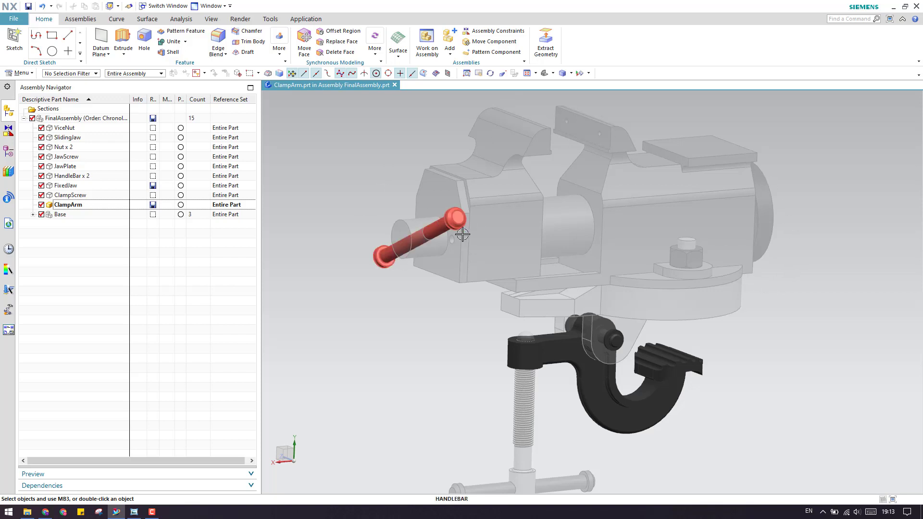
{"action": "scroll", "coordinate": [481, 226], "scroll_direction": "down", "scroll_amount": 2}
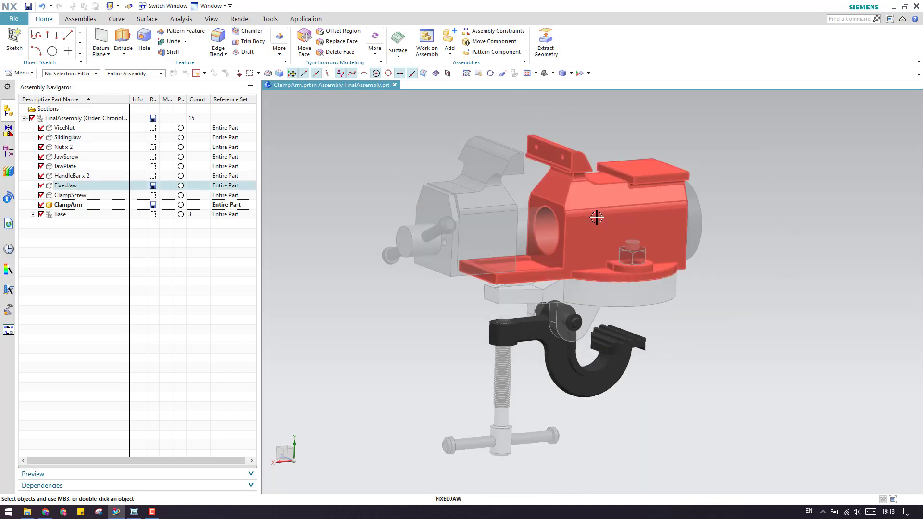
{"action": "left_click", "coordinate": [597, 218]}
{"action": "key", "text": "Escape"}
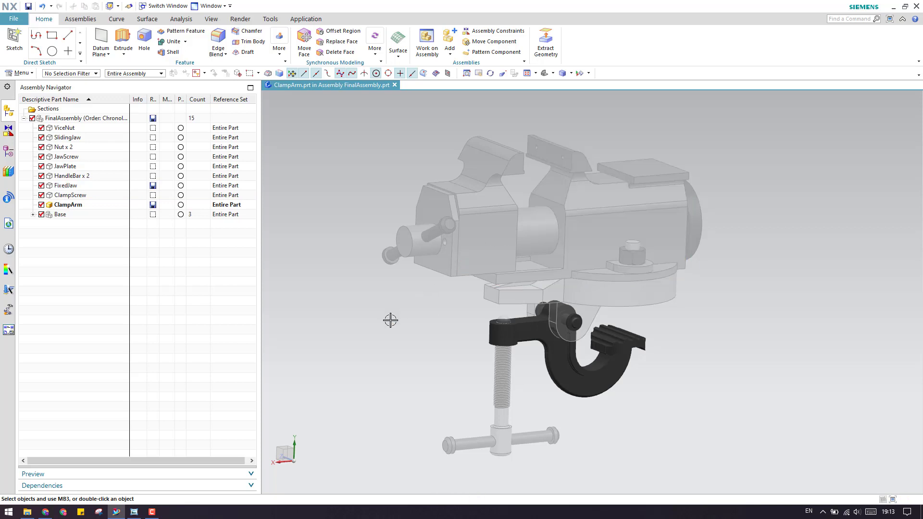
{"action": "left_click", "coordinate": [102, 205]}
{"action": "key", "text": "Escape"}
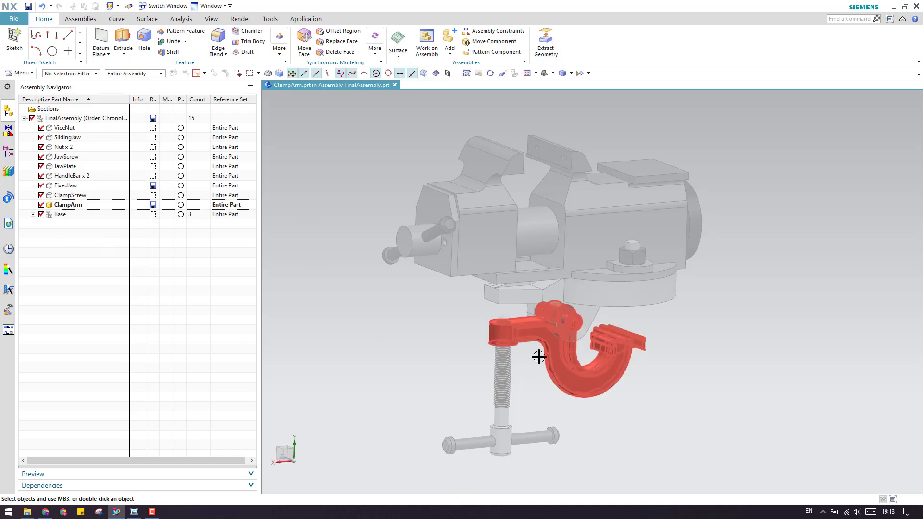
Glance at ClampArm's Part Navigator history, return to the assembly tree, and open the main Menu.
{"action": "left_click", "coordinate": [8, 152]}
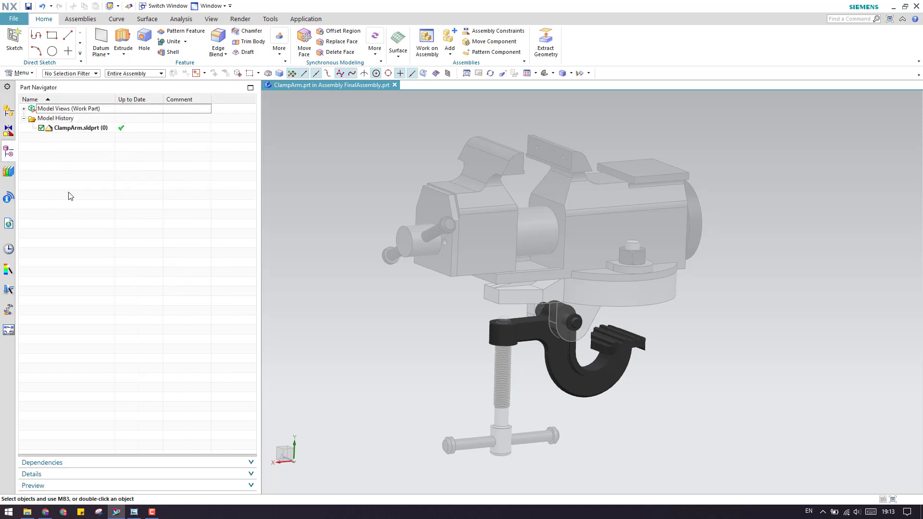
{"action": "left_click", "coordinate": [8, 111]}
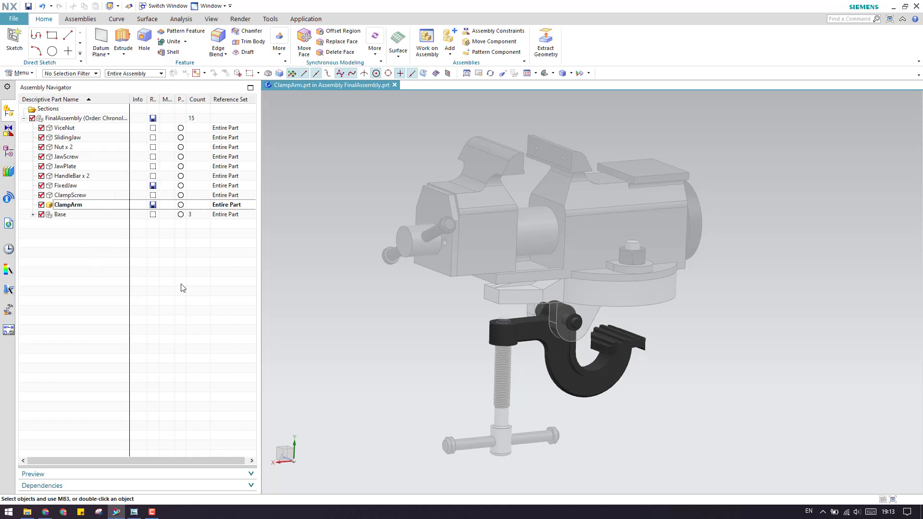
{"action": "scroll", "coordinate": [532, 352], "scroll_direction": "up", "scroll_amount": 3}
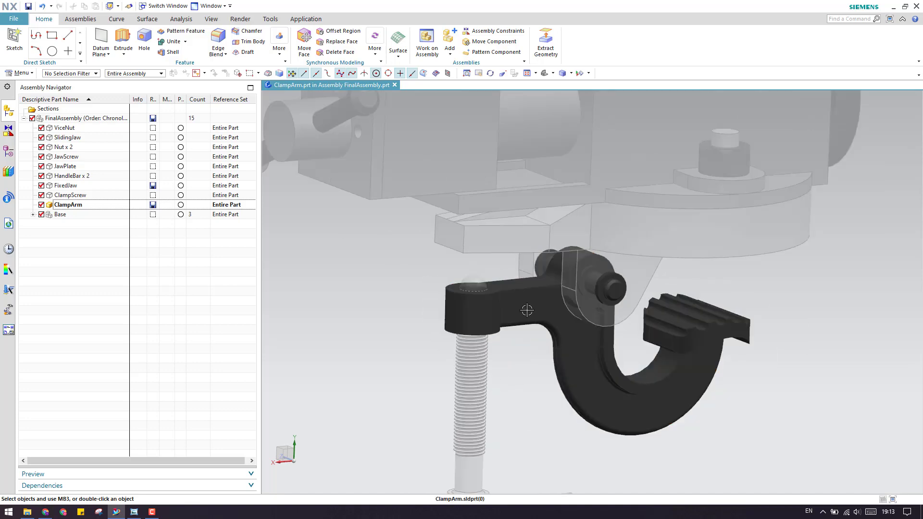
{"action": "scroll", "coordinate": [527, 310], "scroll_direction": "down", "scroll_amount": 4}
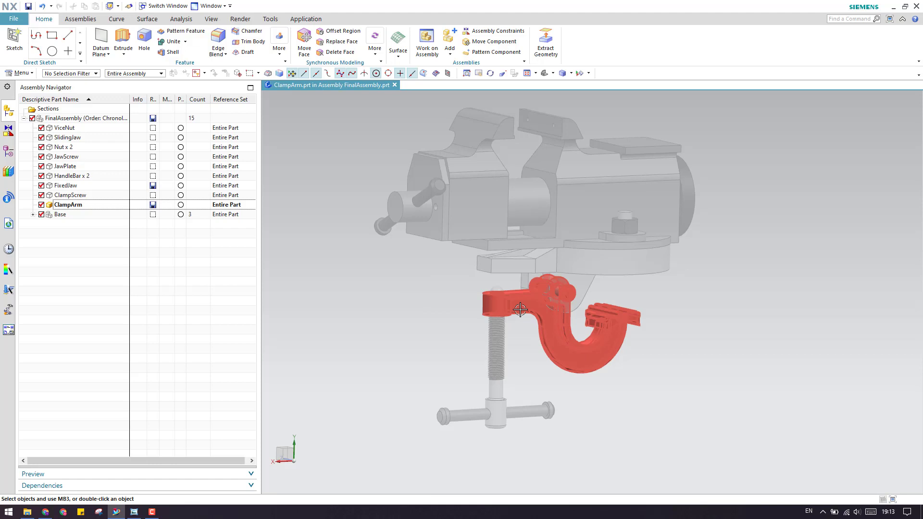
{"action": "left_click", "coordinate": [468, 193]}
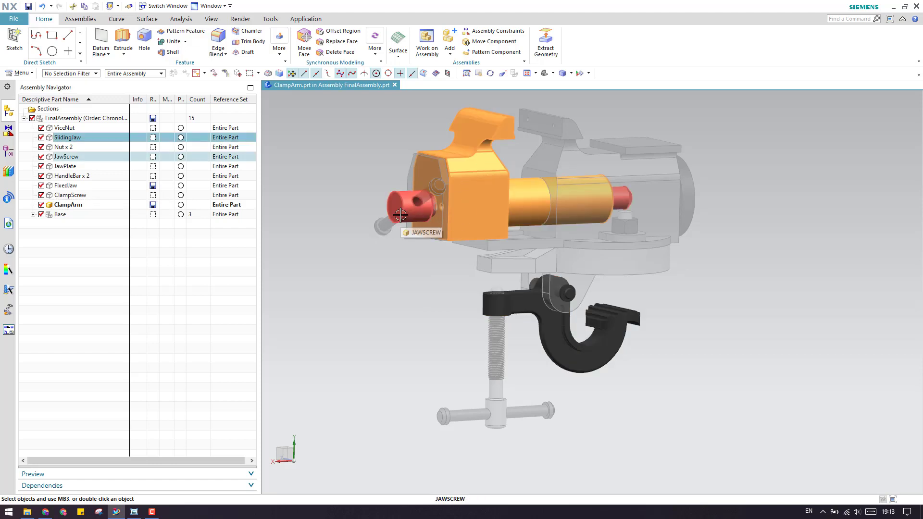
{"action": "key", "text": "Escape"}
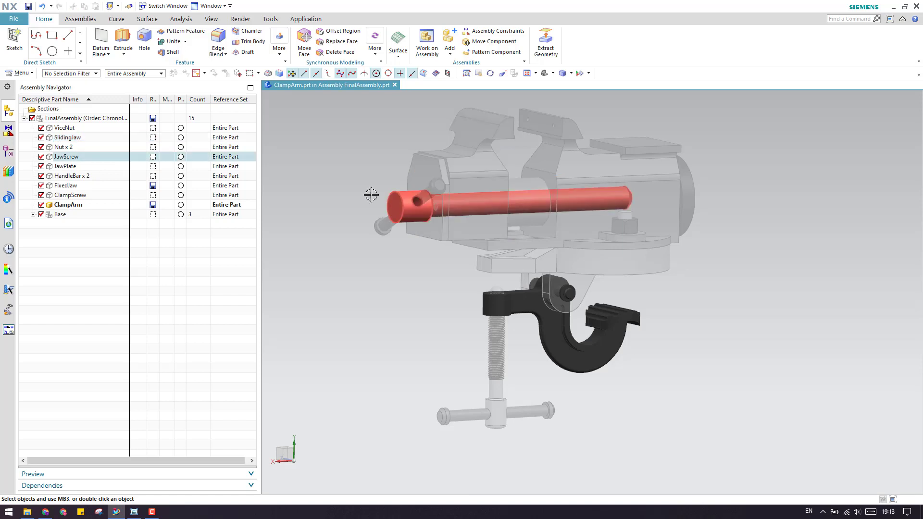
{"action": "left_click", "coordinate": [19, 73]}
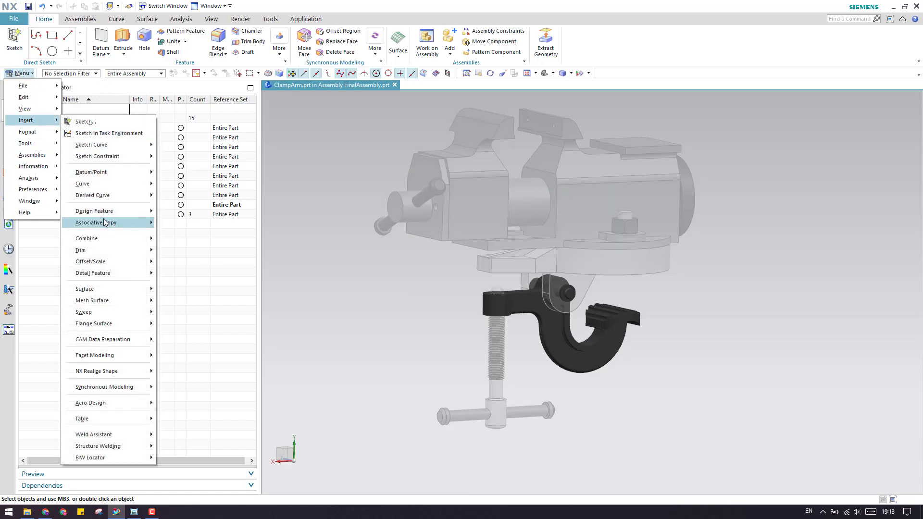
WAVE-link the ClampScrew body into ClampArm as a linked body.
{"action": "mouse_move", "coordinate": [103, 218]}
{"action": "left_click", "coordinate": [189, 233]}
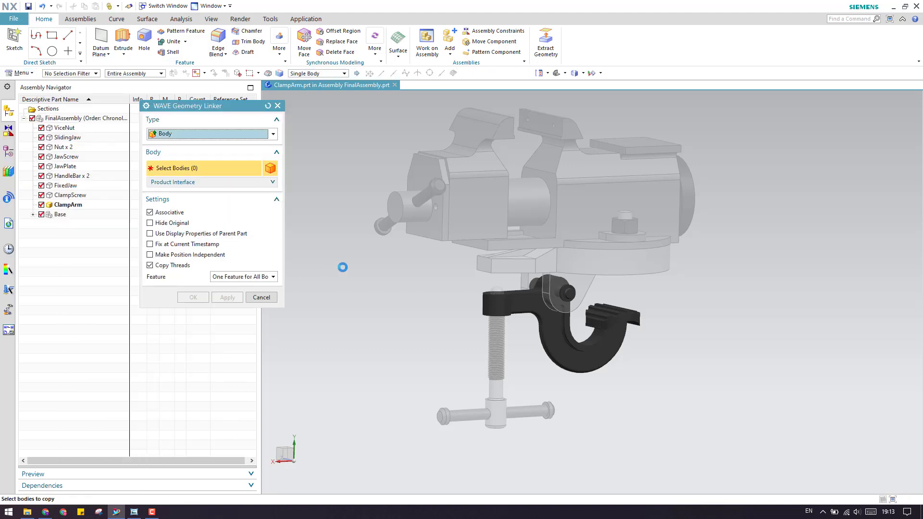
{"action": "left_click", "coordinate": [497, 360]}
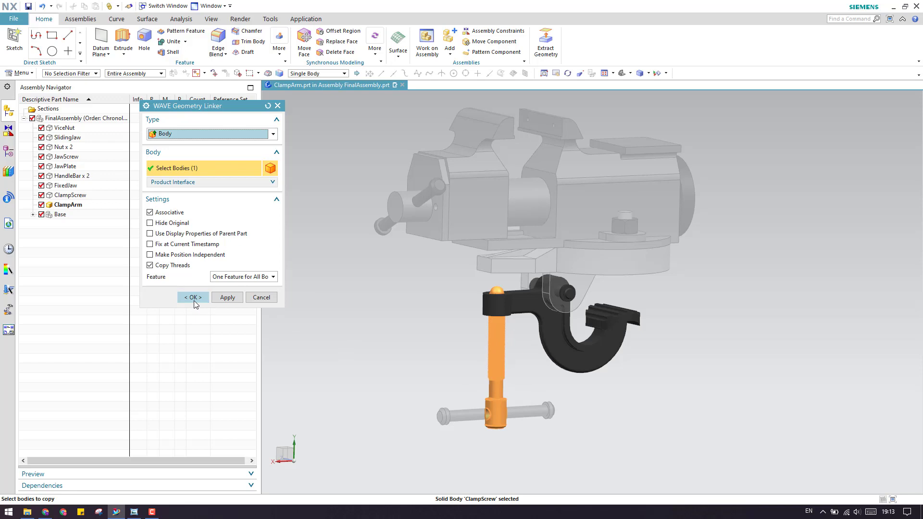
{"action": "left_click", "coordinate": [194, 297]}
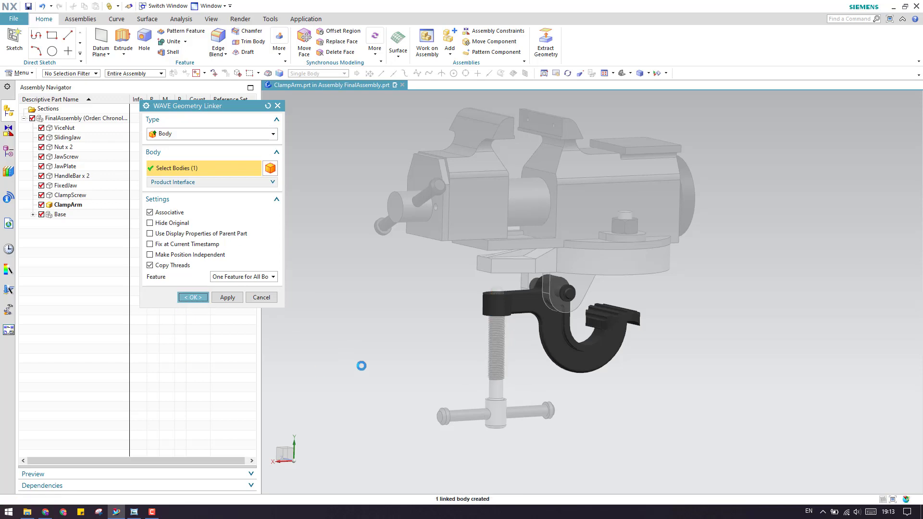
Inspect the Linked Body (2) feature in ClampArm's Part Navigator model history.
{"action": "left_click", "coordinate": [81, 206]}
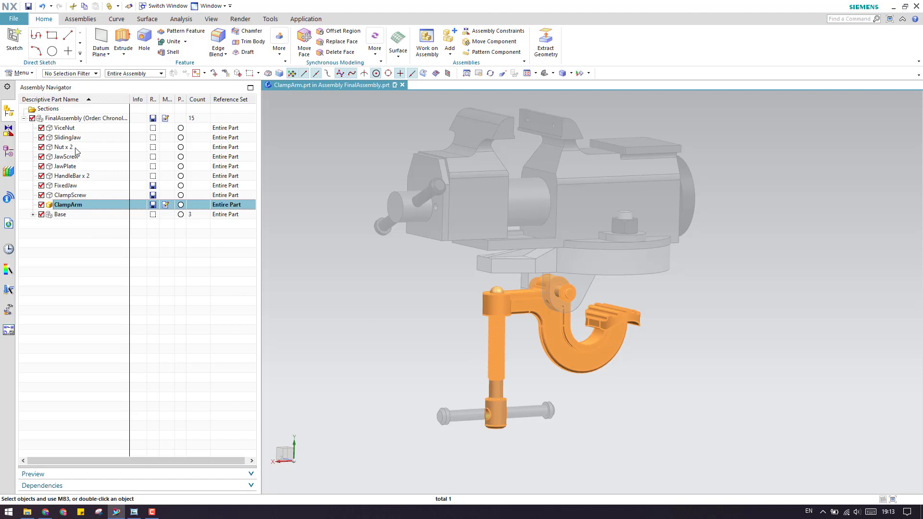
{"action": "left_click", "coordinate": [8, 152]}
{"action": "left_click", "coordinate": [79, 147]}
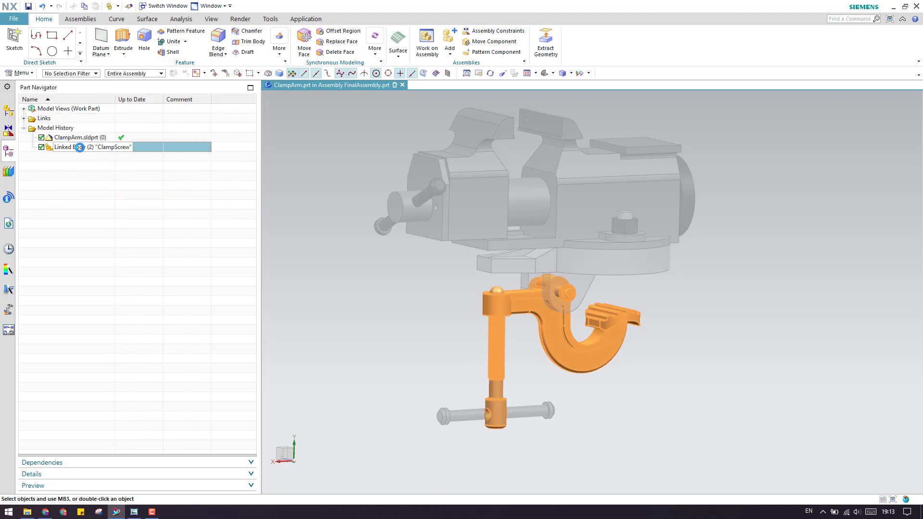
{"action": "left_click", "coordinate": [91, 184]}
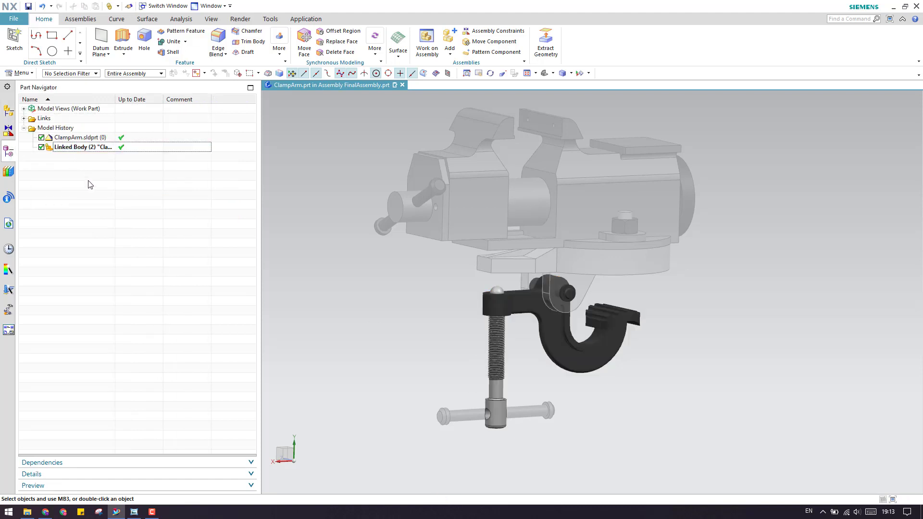
Return to the Assembly Navigator to show the FinalAssembly component tree.
{"action": "left_click", "coordinate": [8, 111]}
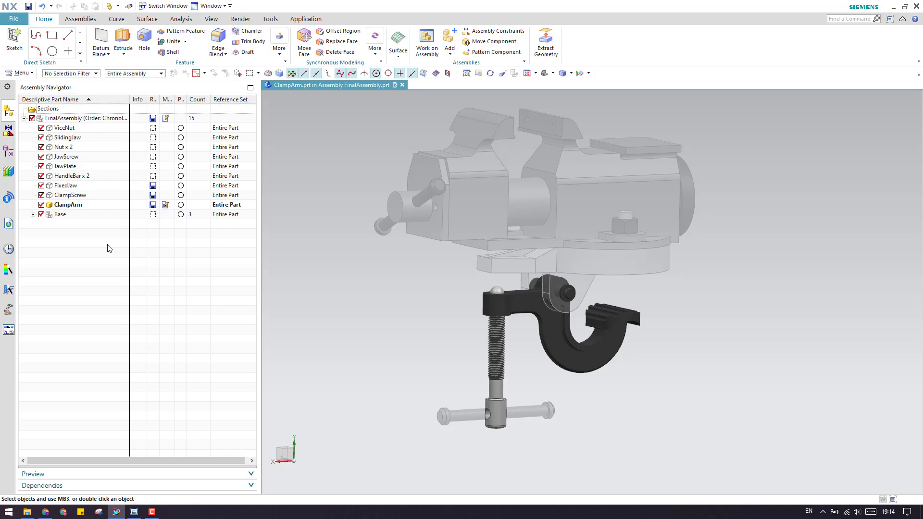
Set FinalAssembly as the work part with Work Part to displayed part.
{"action": "right_click", "coordinate": [307, 198]}
{"action": "left_click", "coordinate": [325, 186]}
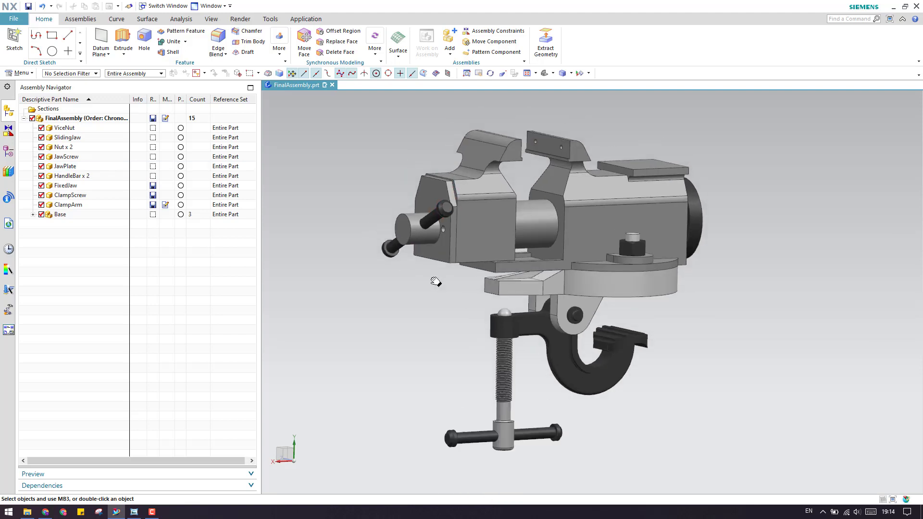
{"action": "scroll", "coordinate": [394, 241], "scroll_direction": "down", "scroll_amount": 5}
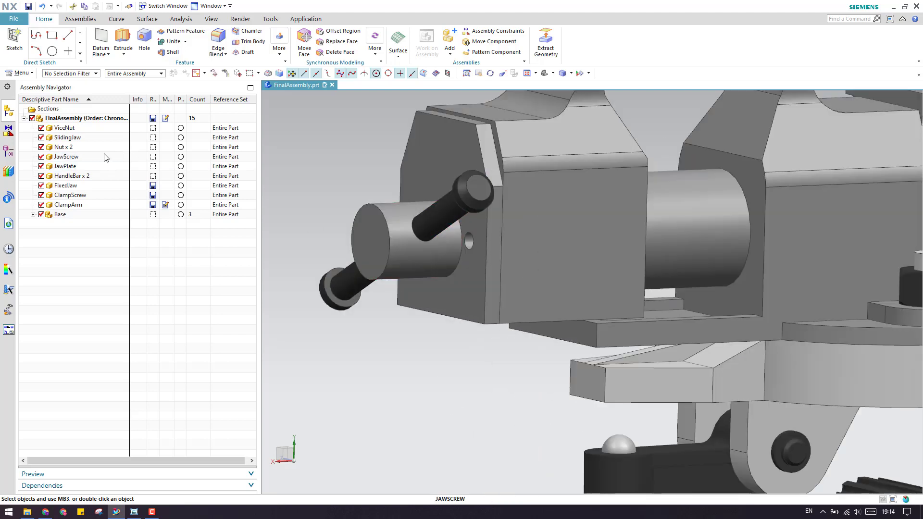
Open the JawScrew component by itself with Open in Window.
{"action": "left_click", "coordinate": [68, 157]}
{"action": "right_click", "coordinate": [89, 155]}
{"action": "left_click", "coordinate": [119, 143]}
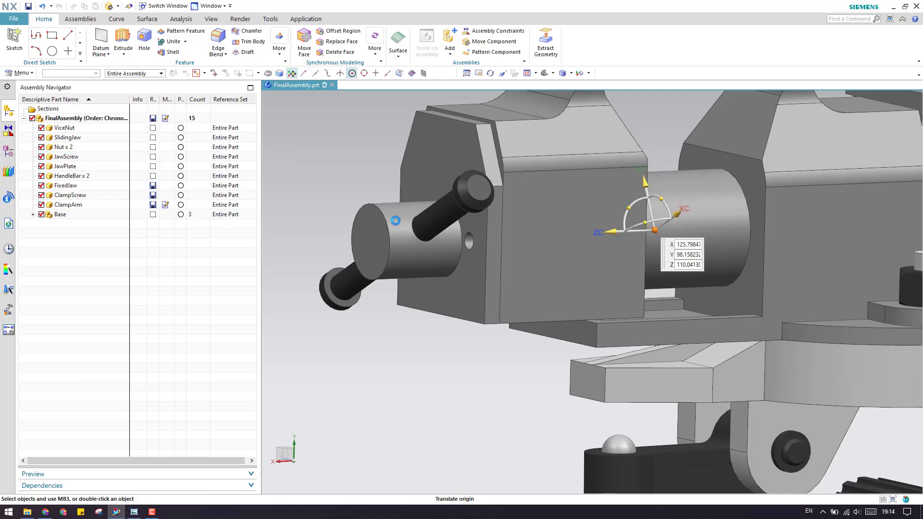
{"action": "left_click", "coordinate": [73, 160]}
{"action": "right_click", "coordinate": [73, 161]}
{"action": "left_click", "coordinate": [100, 152]}
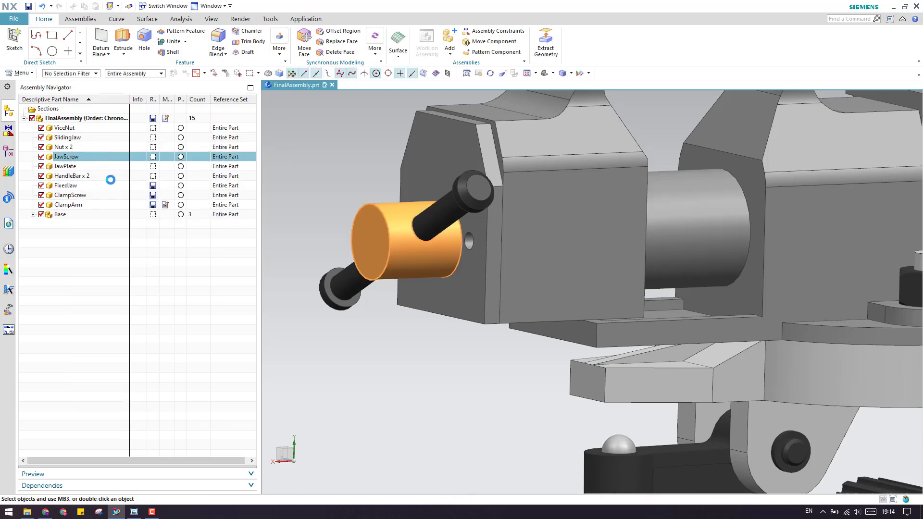
Remove the cross hole from JawScrew's head with Delete Face on the hole face.
{"action": "middle_click_drag", "start_coordinate": [516, 245], "coordinate": [451, 188], "text": "shift"}
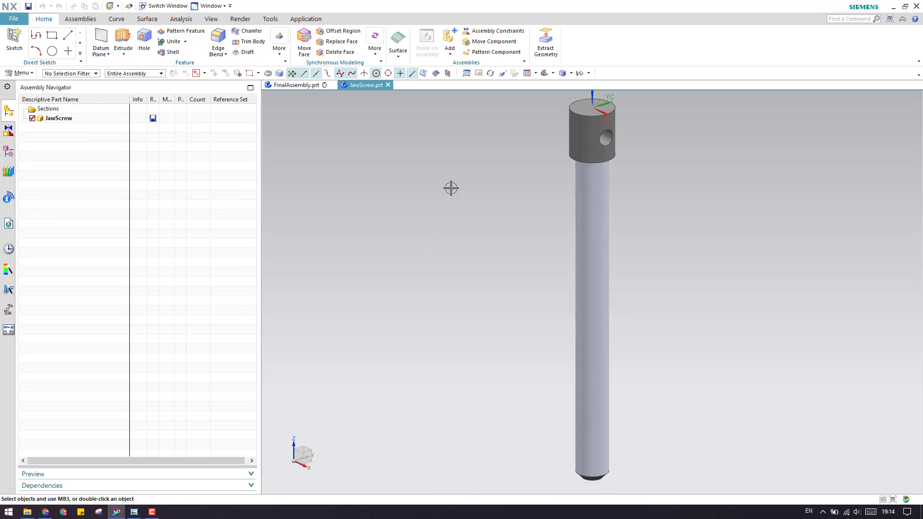
{"action": "middle_click_drag", "start_coordinate": [536, 216], "coordinate": [505, 281]}
{"action": "scroll", "coordinate": [505, 282], "scroll_direction": "up", "scroll_amount": 3}
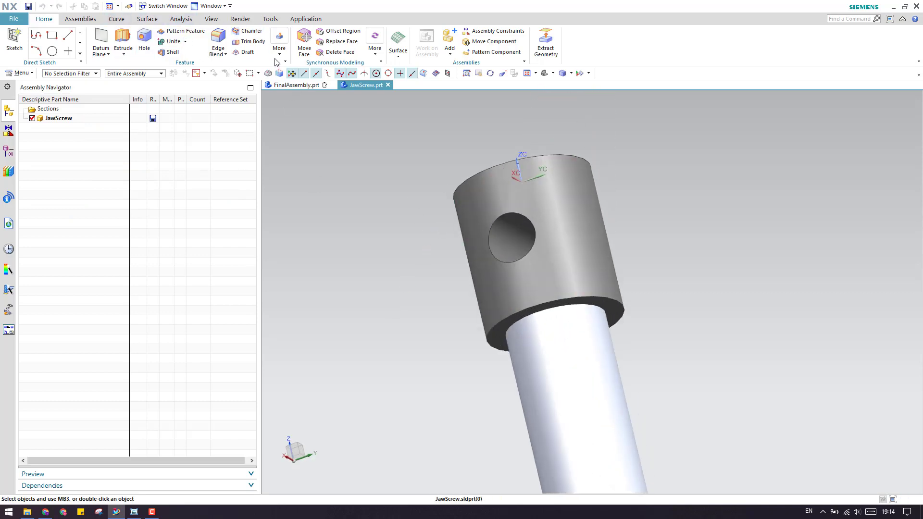
{"action": "left_click", "coordinate": [335, 52]}
{"action": "scroll", "coordinate": [455, 237], "scroll_direction": "up", "scroll_amount": 3}
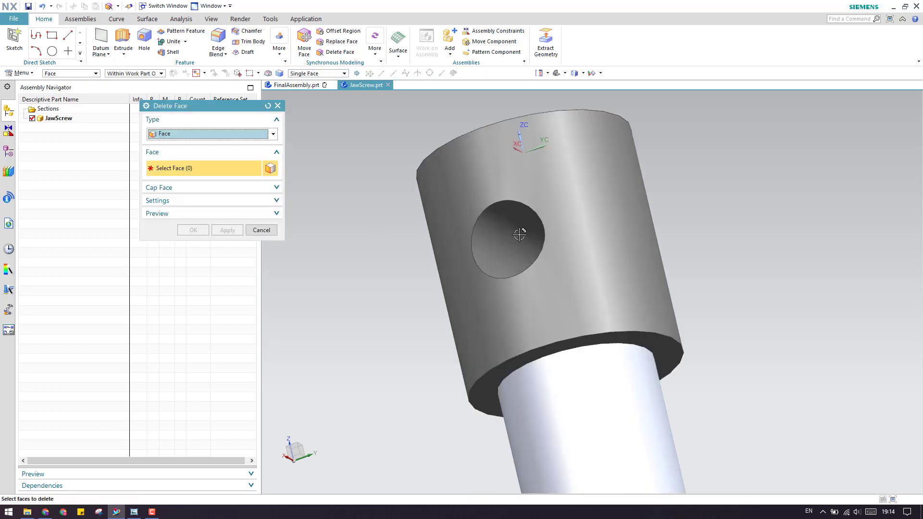
{"action": "left_click", "coordinate": [455, 238]}
{"action": "scroll", "coordinate": [457, 235], "scroll_direction": "down", "scroll_amount": 3}
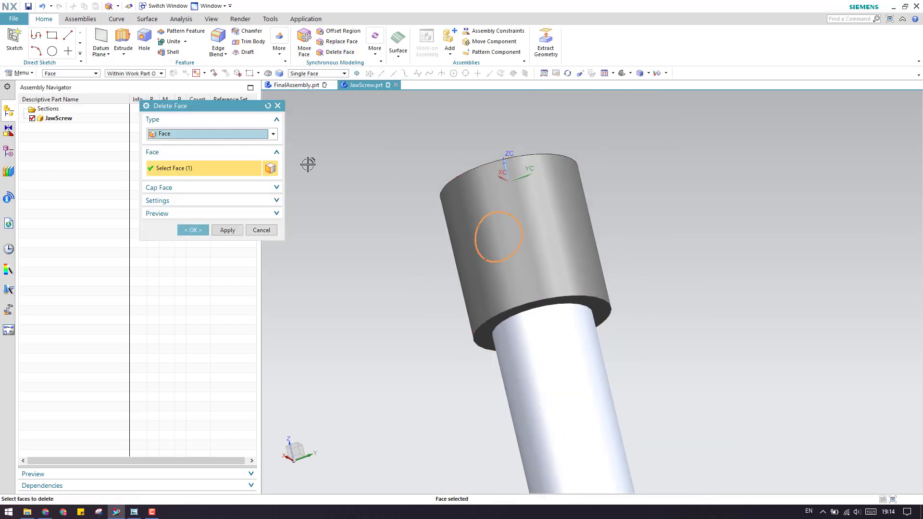
{"action": "left_click", "coordinate": [197, 233]}
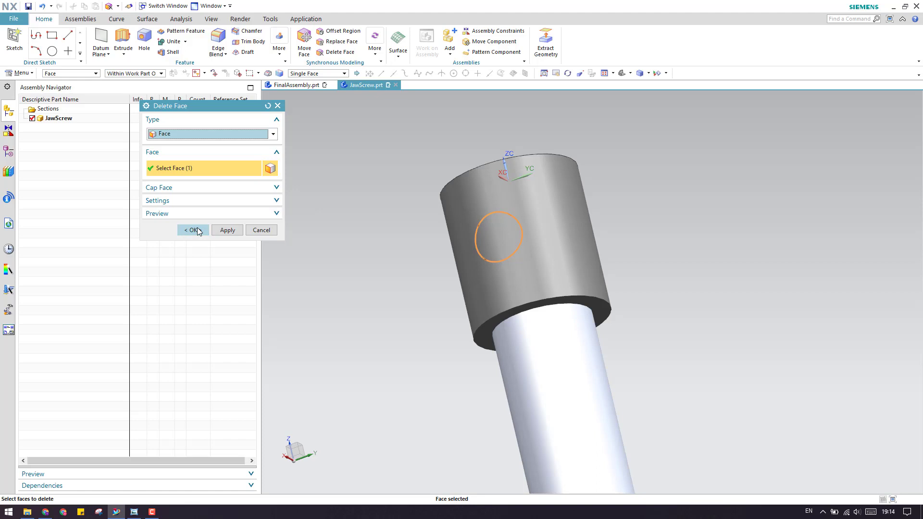
{"action": "left_click", "coordinate": [194, 230]}
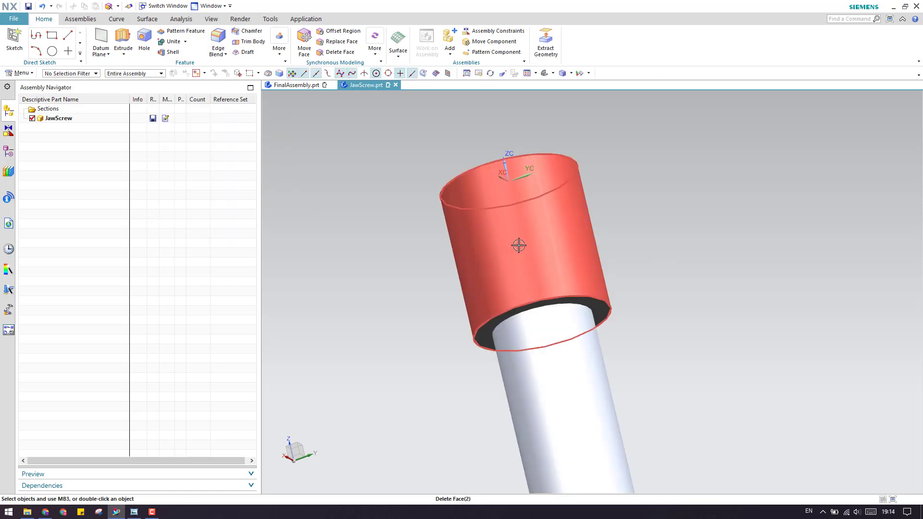
Save JawScrew.prt and close its window to return to FinalAssembly.
{"action": "scroll", "coordinate": [519, 246], "scroll_direction": "down", "scroll_amount": 3}
{"action": "middle_click_drag", "start_coordinate": [520, 260], "coordinate": [429, 271]}
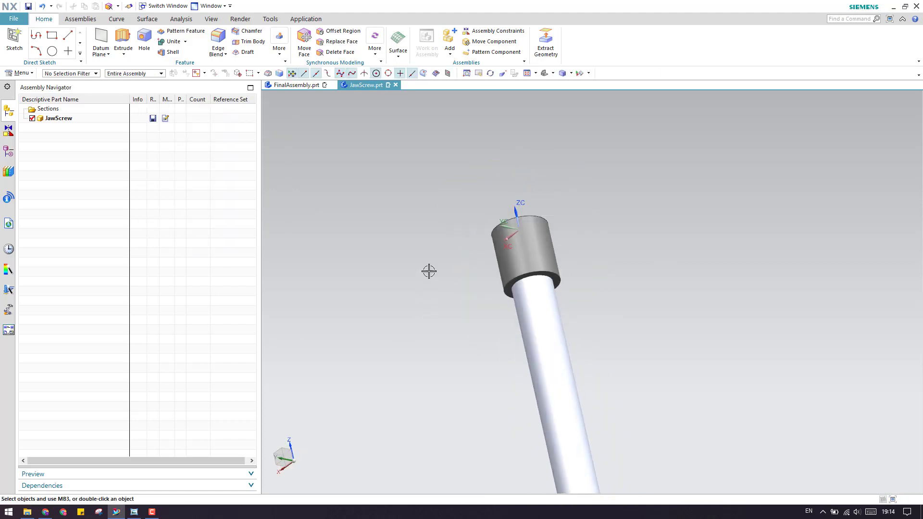
{"action": "left_click", "coordinate": [27, 6]}
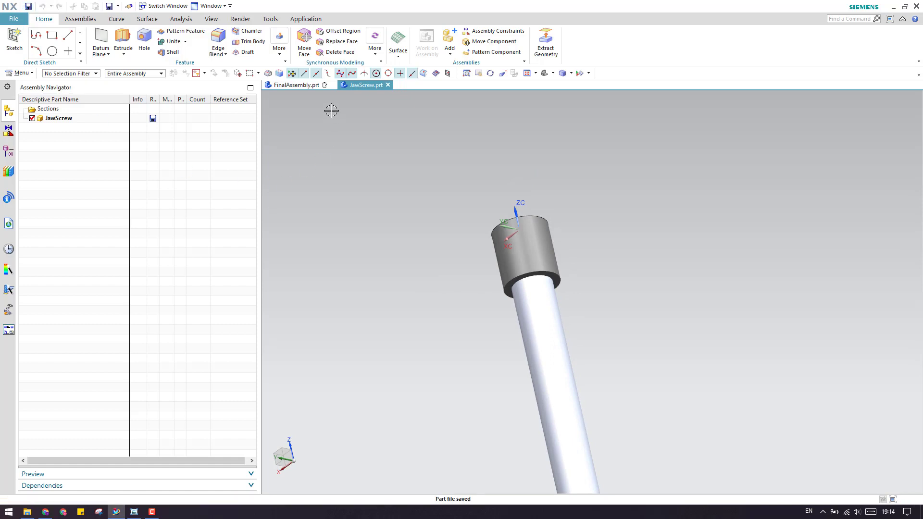
{"action": "left_click", "coordinate": [387, 85]}
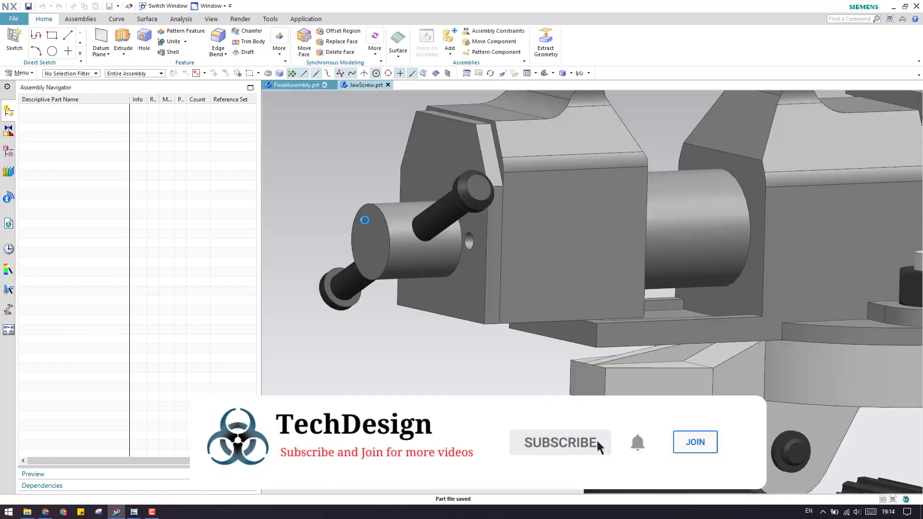
{"action": "scroll", "coordinate": [456, 264], "scroll_direction": "up", "scroll_amount": 5}
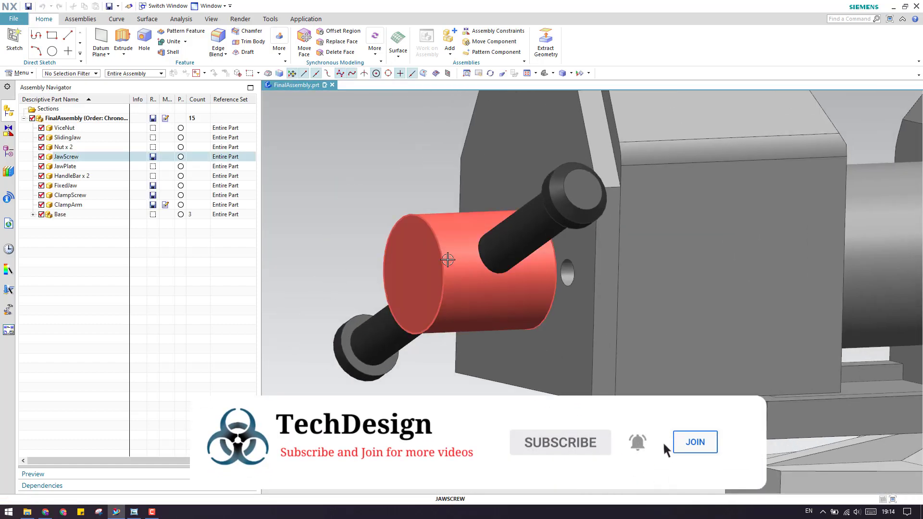
{"action": "scroll", "coordinate": [432, 250], "scroll_direction": "up", "scroll_amount": 2}
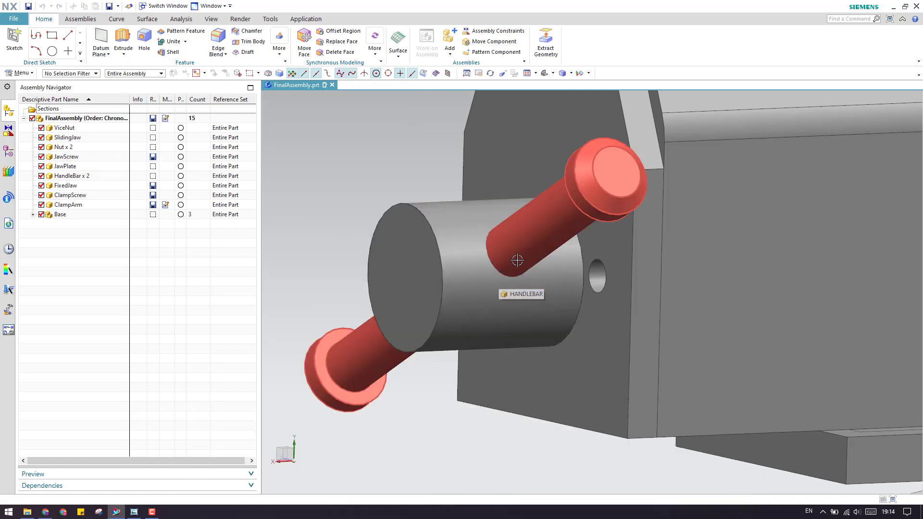
{"action": "scroll", "coordinate": [499, 266], "scroll_direction": "down", "scroll_amount": 3}
{"action": "middle_click_drag", "start_coordinate": [499, 262], "coordinate": [609, 313]}
{"action": "scroll", "coordinate": [650, 272], "scroll_direction": "up", "scroll_amount": 3}
{"action": "left_click", "coordinate": [650, 272]}
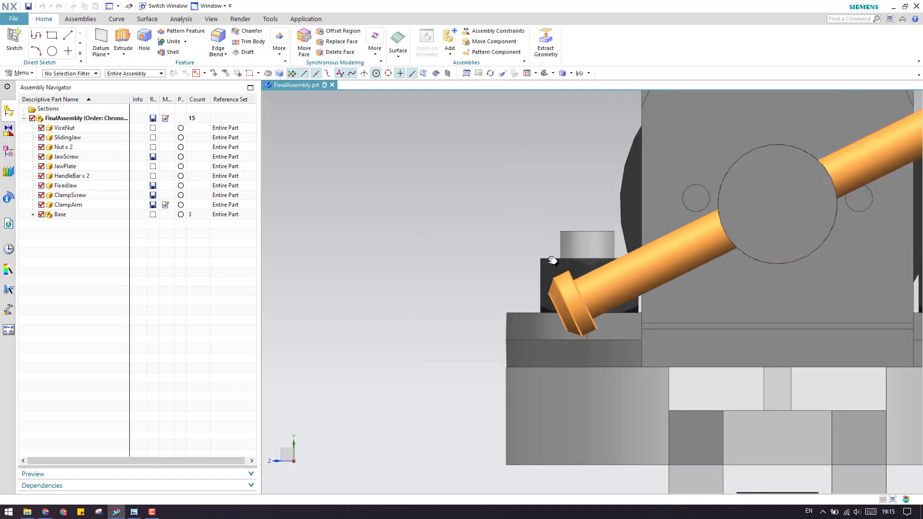
{"action": "scroll", "coordinate": [533, 224], "scroll_direction": "down", "scroll_amount": 3}
{"action": "key", "text": "Escape"}
{"action": "middle_click_drag", "start_coordinate": [533, 224], "coordinate": [503, 239]}
{"action": "scroll", "coordinate": [502, 239], "scroll_direction": "up", "scroll_amount": 5}
{"action": "left_click", "coordinate": [109, 157]}
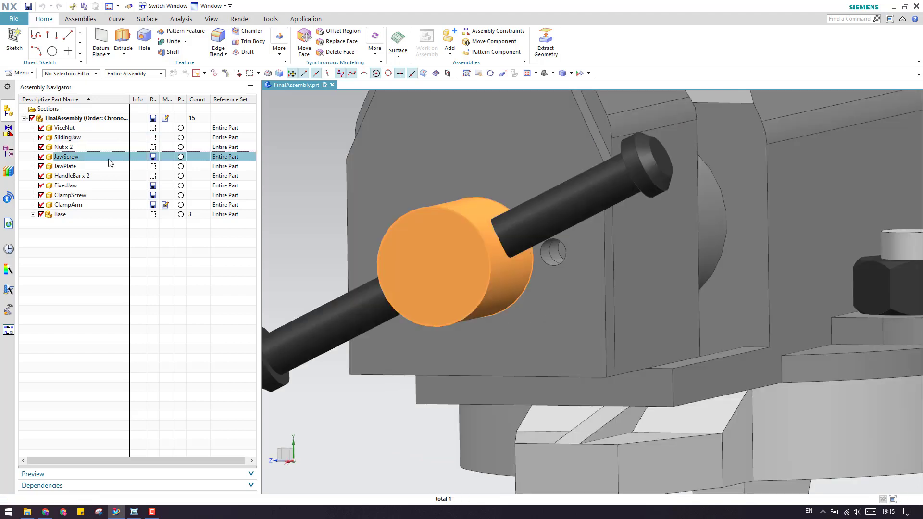
{"action": "left_click", "coordinate": [104, 175]}
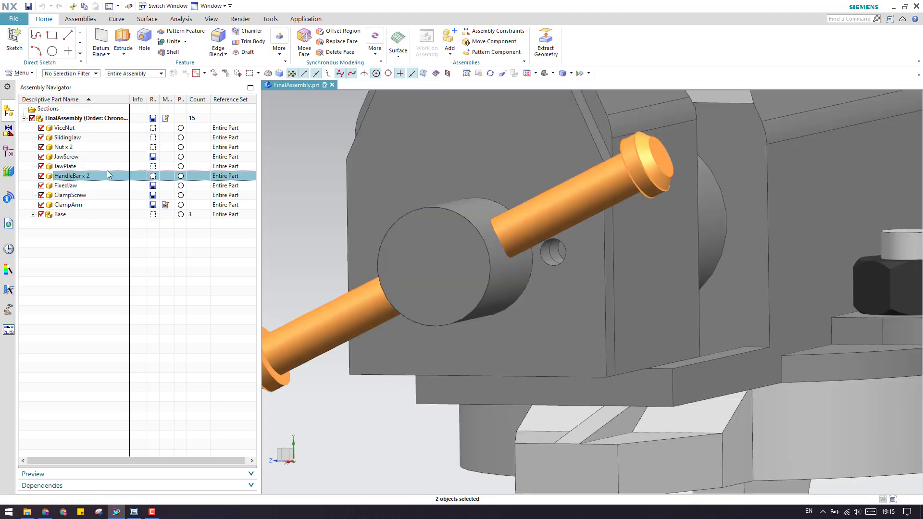
{"action": "key", "text": "Escape"}
{"action": "scroll", "coordinate": [541, 270], "scroll_direction": "down", "scroll_amount": 3}
{"action": "scroll", "coordinate": [538, 279], "scroll_direction": "up", "scroll_amount": 2}
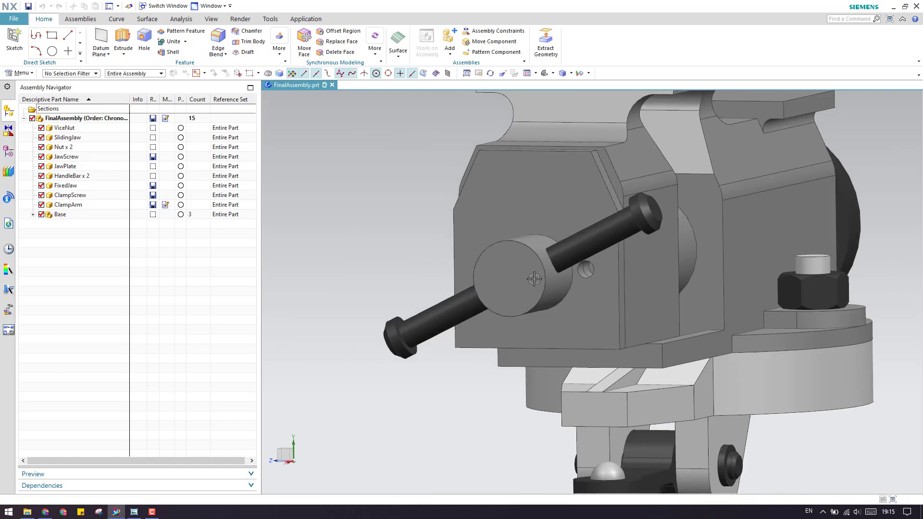
{"action": "scroll", "coordinate": [538, 265], "scroll_direction": "up", "scroll_amount": 3}
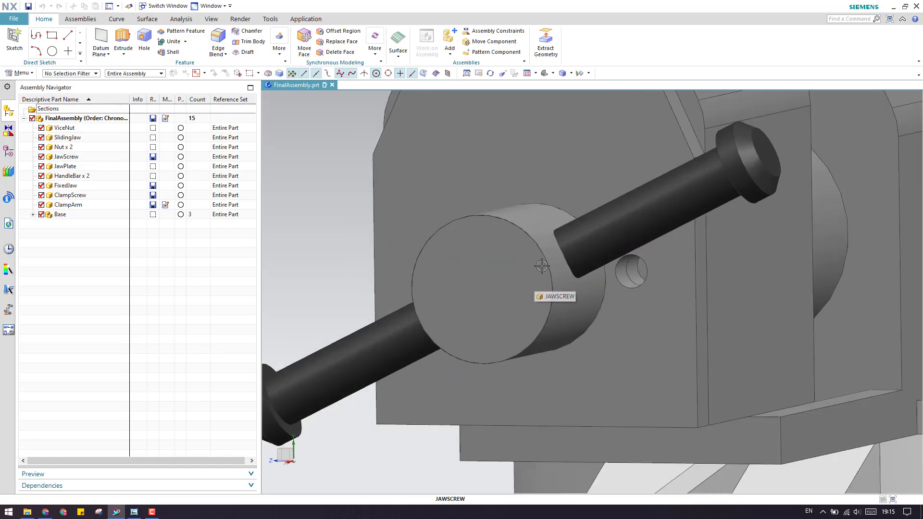
{"action": "middle_click_drag", "start_coordinate": [539, 263], "coordinate": [556, 309], "text": "shift"}
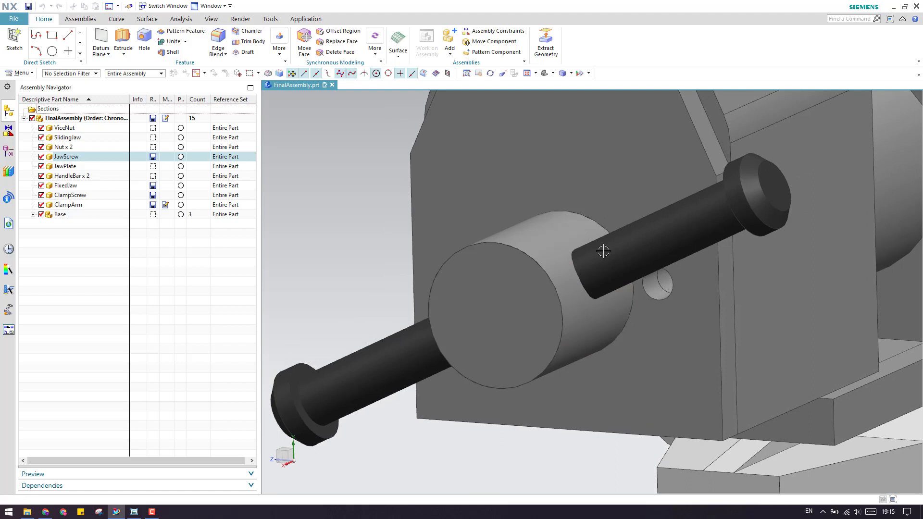
{"action": "scroll", "coordinate": [602, 250], "scroll_direction": "up", "scroll_amount": 3}
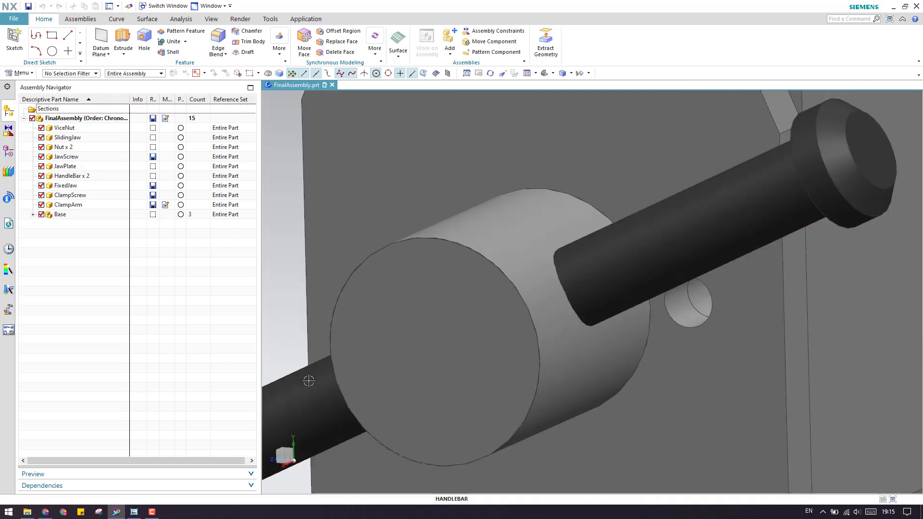
{"action": "scroll", "coordinate": [632, 257], "scroll_direction": "down", "scroll_amount": 1}
{"action": "left_click", "coordinate": [626, 261]}
{"action": "key", "text": "ctrl+b"}
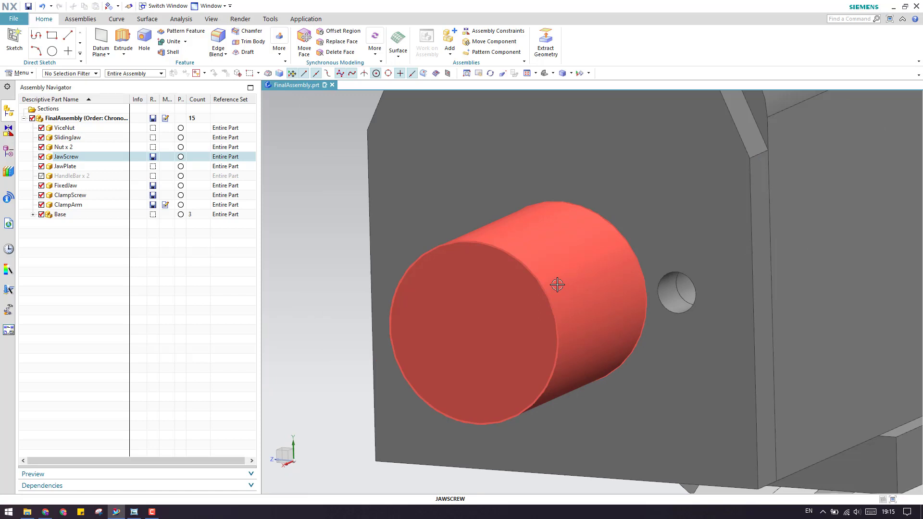
{"action": "key", "text": "ctrl+z"}
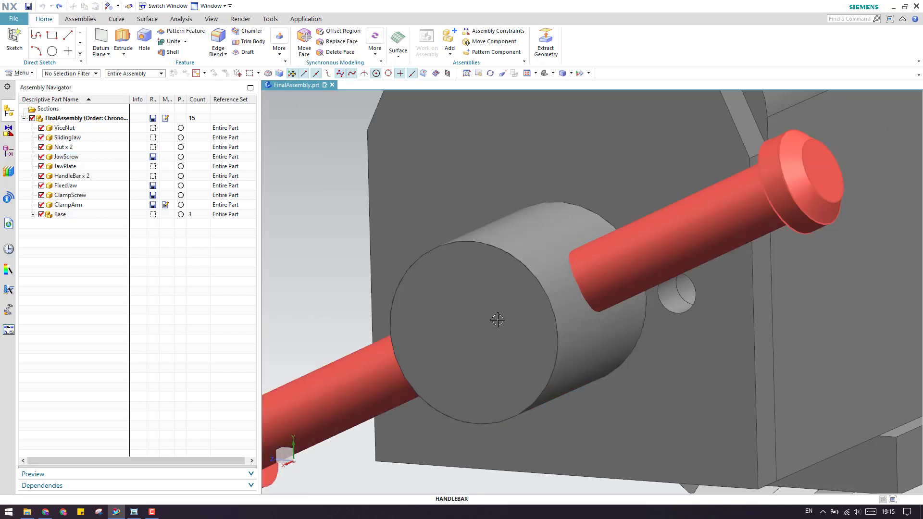
{"action": "scroll", "coordinate": [635, 264], "scroll_direction": "down", "scroll_amount": 3}
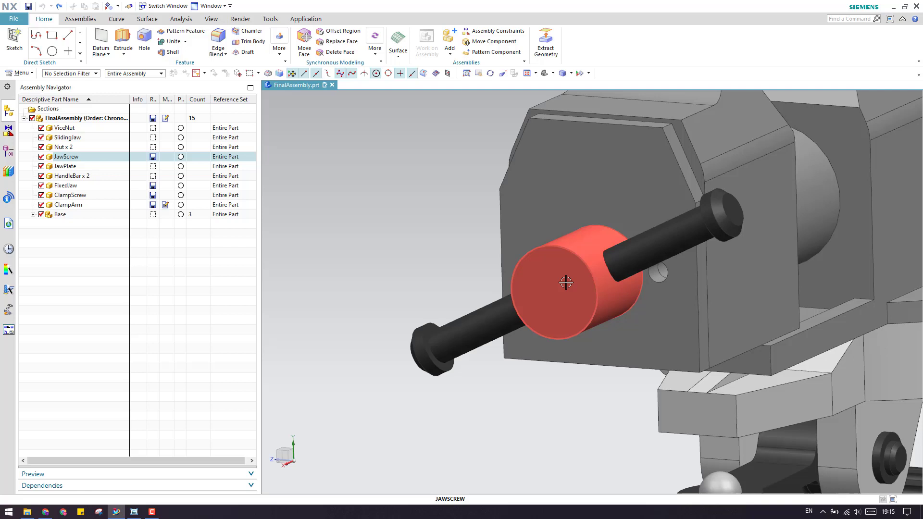
Make JawScrew the work part and WAVE-link the HandleBar body, Associative and Copy Threads unchecked.
{"action": "double_click", "coordinate": [85, 157]}
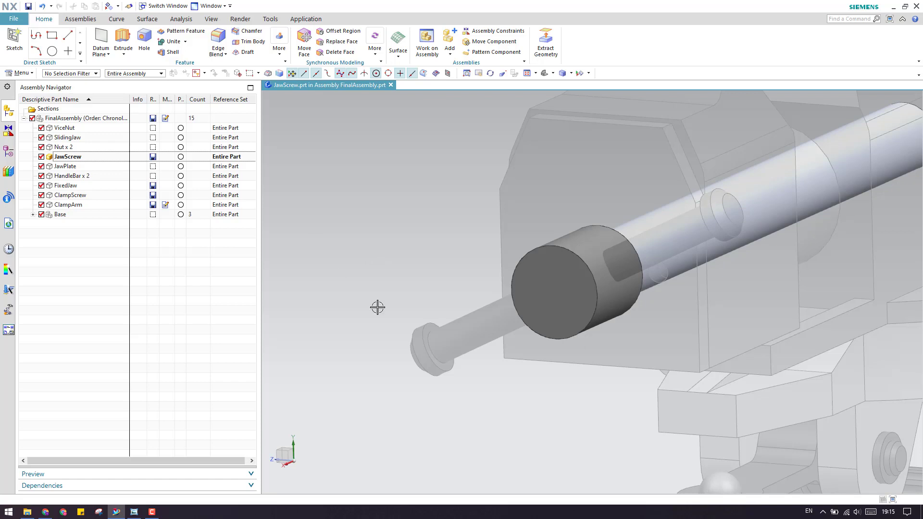
{"action": "left_click", "coordinate": [20, 73]}
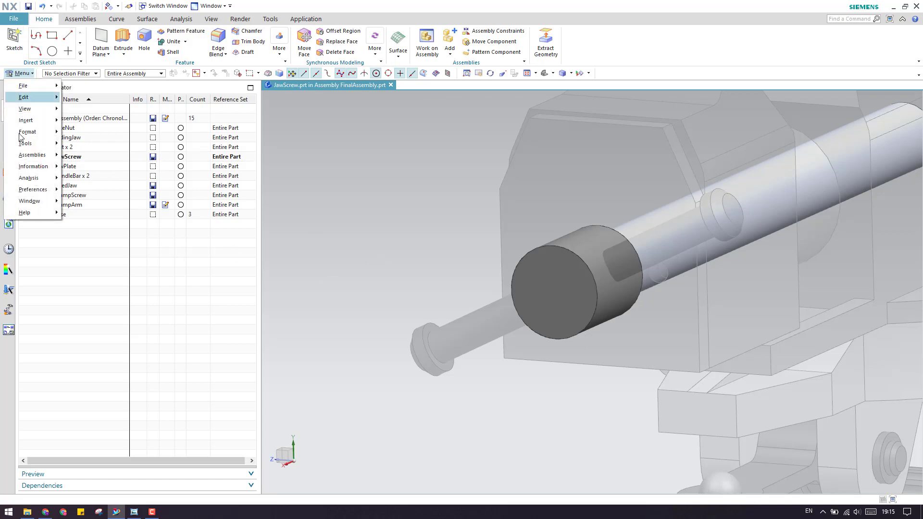
{"action": "mouse_move", "coordinate": [27, 120]}
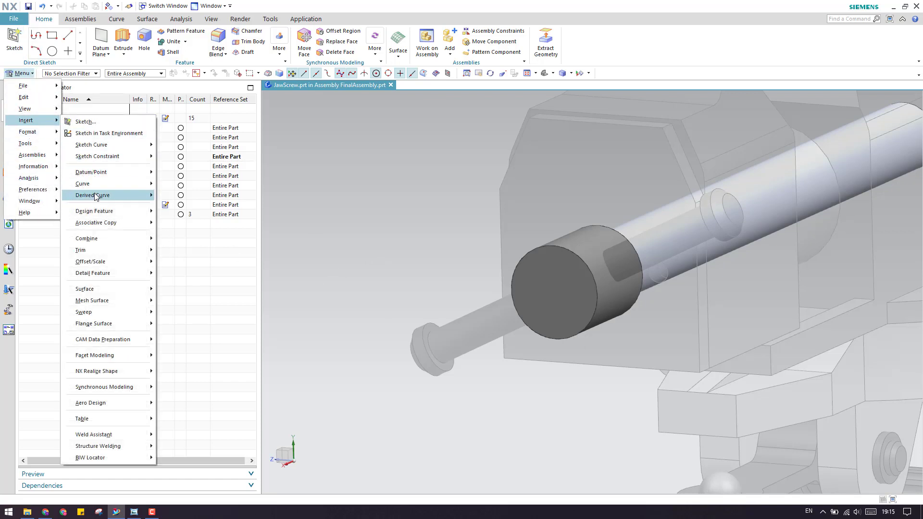
{"action": "mouse_move", "coordinate": [94, 211]}
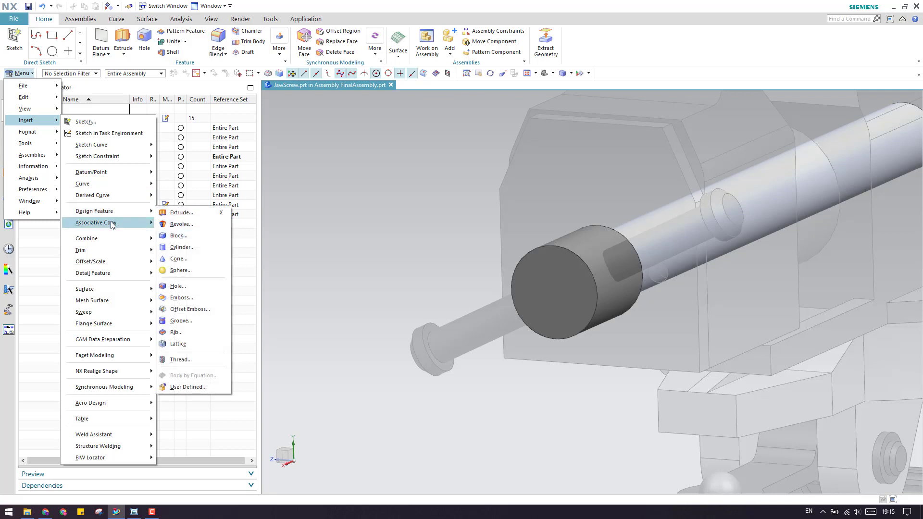
{"action": "mouse_move", "coordinate": [144, 223]}
{"action": "left_click", "coordinate": [196, 236]}
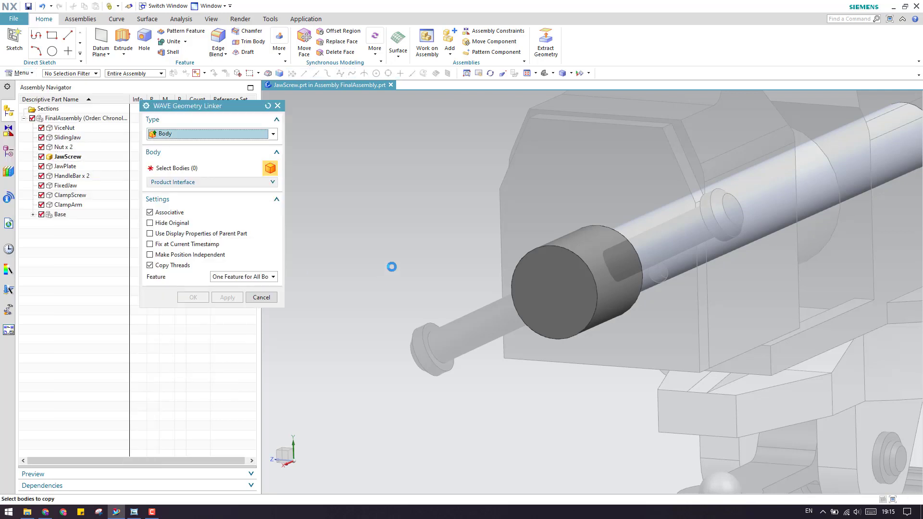
{"action": "left_click", "coordinate": [169, 214]}
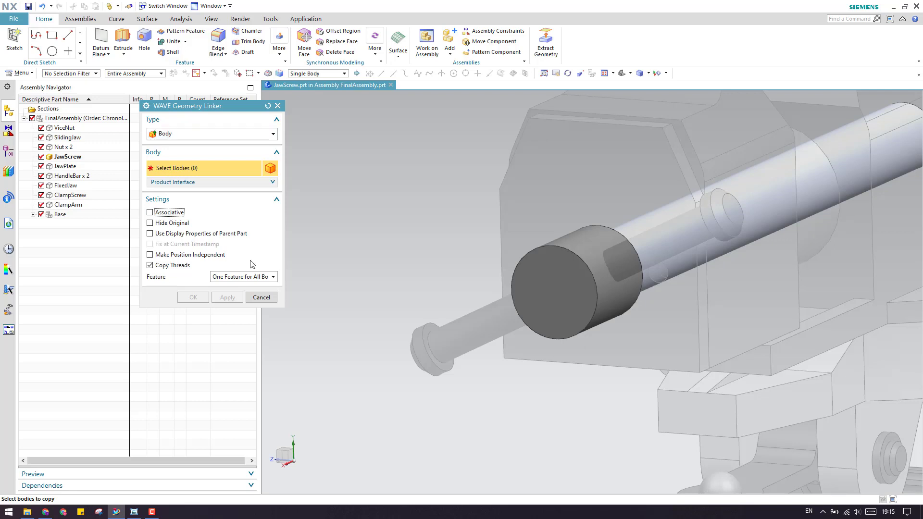
{"action": "left_click", "coordinate": [185, 266]}
{"action": "left_click", "coordinate": [459, 326]}
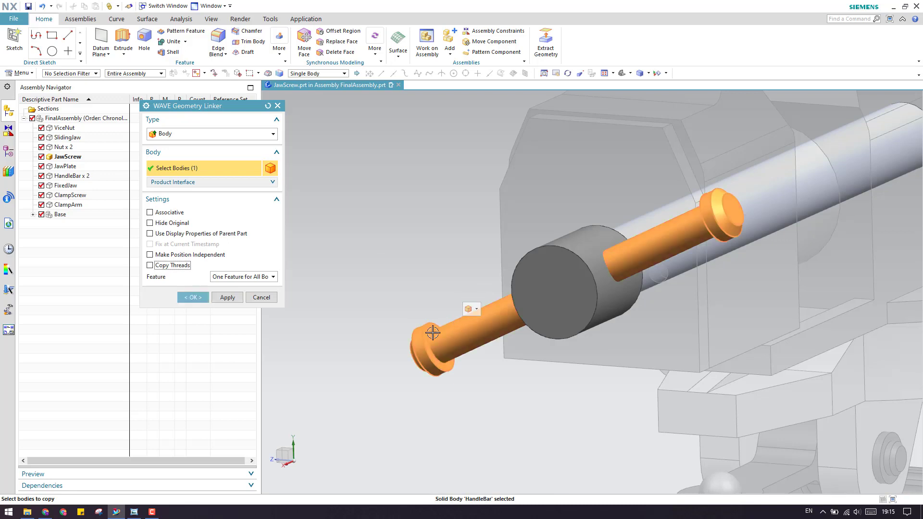
{"action": "left_click", "coordinate": [193, 297]}
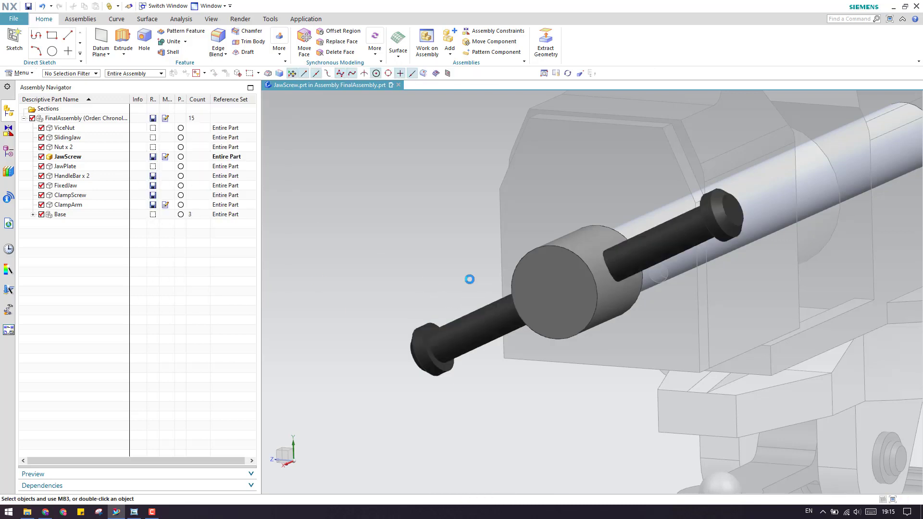
Open JawScrew in its own window and orbit to view the linked handle.
{"action": "right_click", "coordinate": [82, 158]}
{"action": "left_click", "coordinate": [100, 151]}
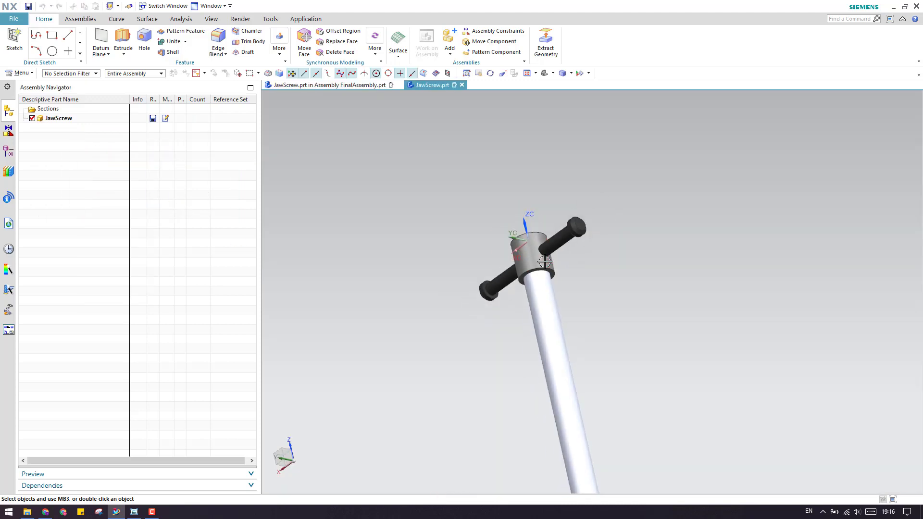
{"action": "middle_click_drag", "start_coordinate": [531, 289], "coordinate": [592, 322]}
{"action": "scroll", "coordinate": [450, 331], "scroll_direction": "up", "scroll_amount": 5}
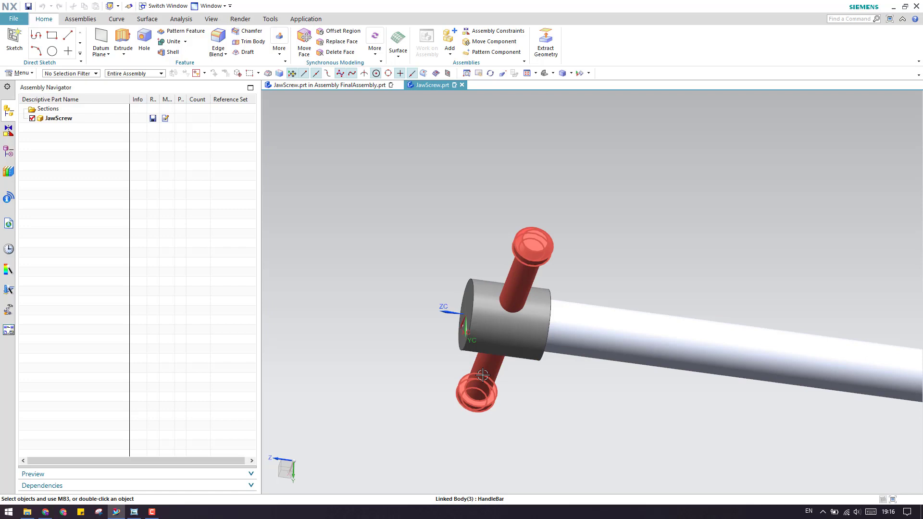
{"action": "scroll", "coordinate": [449, 258], "scroll_direction": "down", "scroll_amount": 3}
{"action": "scroll", "coordinate": [469, 306], "scroll_direction": "up", "scroll_amount": 5}
{"action": "middle_click_drag", "start_coordinate": [470, 306], "coordinate": [506, 235]}
{"action": "scroll", "coordinate": [562, 287], "scroll_direction": "down", "scroll_amount": 5}
{"action": "scroll", "coordinate": [546, 278], "scroll_direction": "up", "scroll_amount": 5}
{"action": "scroll", "coordinate": [505, 235], "scroll_direction": "up", "scroll_amount": 3}
{"action": "scroll", "coordinate": [526, 199], "scroll_direction": "down", "scroll_amount": 3}
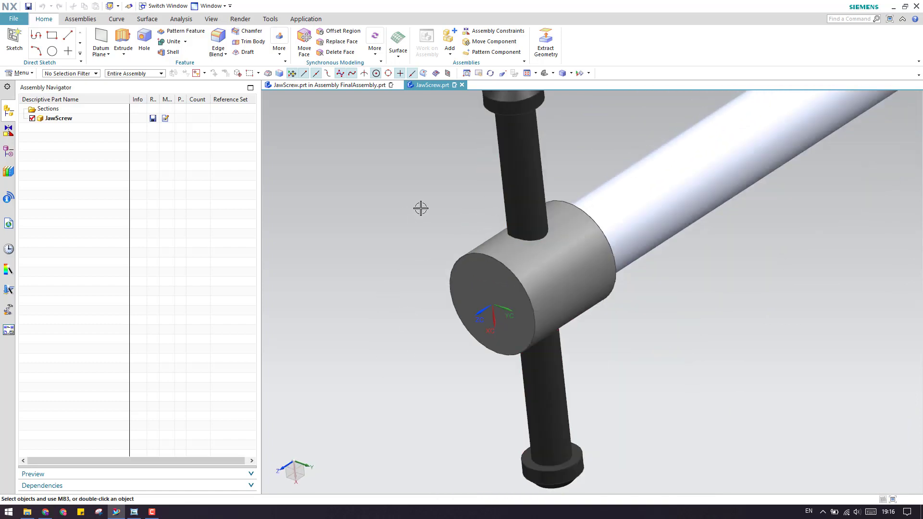
{"action": "scroll", "coordinate": [421, 208], "scroll_direction": "down", "scroll_amount": 4}
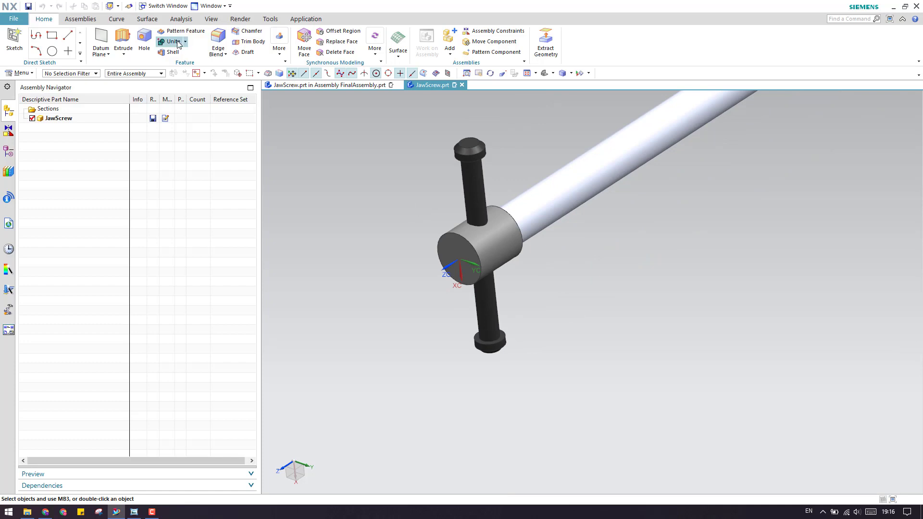
Subtract the linked HandleBar (tool) from the screw body (target) to cut the cross hole.
{"action": "left_click", "coordinate": [185, 41]}
{"action": "left_click", "coordinate": [174, 63]}
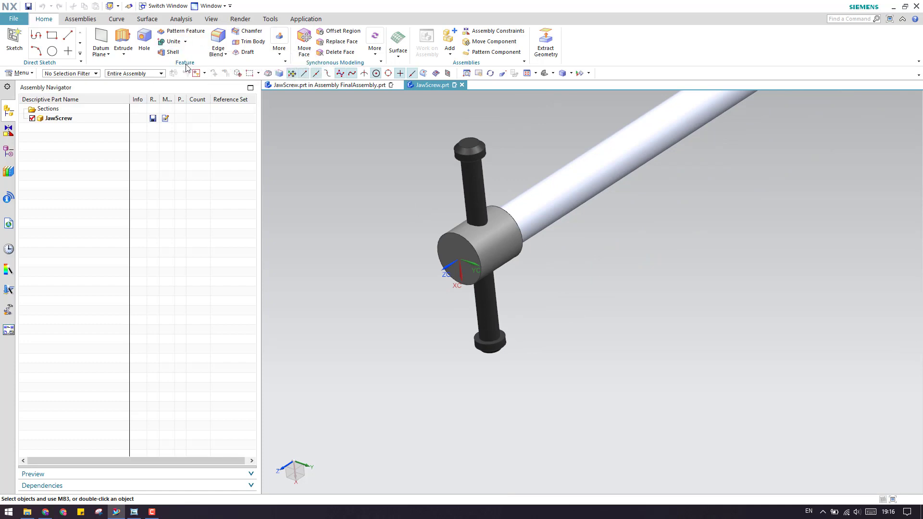
{"action": "left_click", "coordinate": [494, 250]}
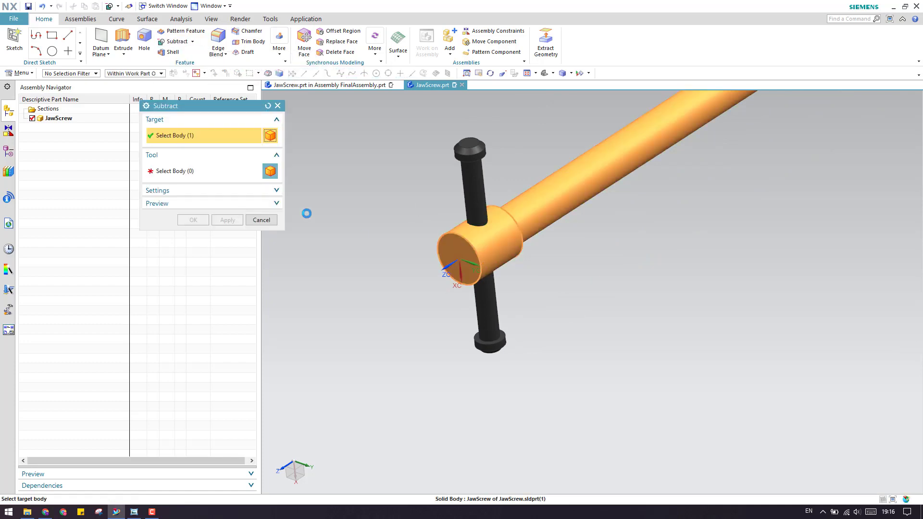
{"action": "left_click", "coordinate": [479, 189]}
{"action": "left_click", "coordinate": [193, 220]}
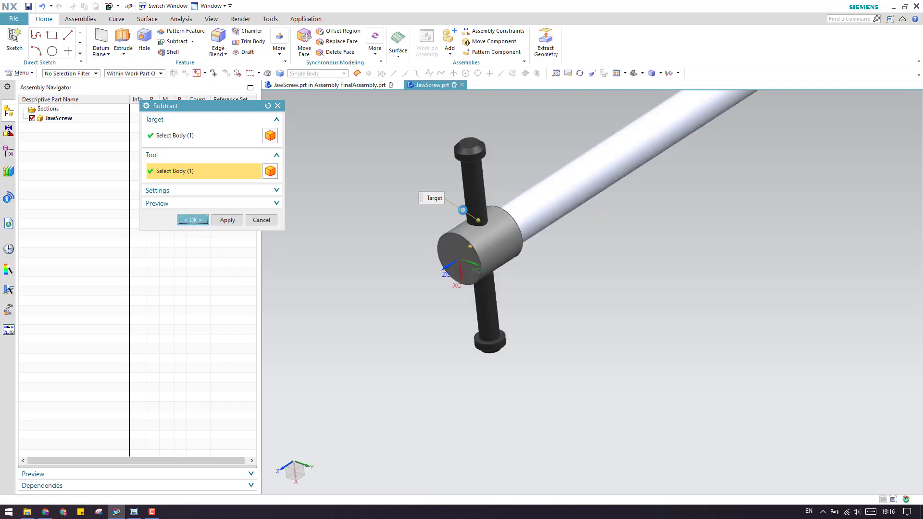
{"action": "middle_click_drag", "start_coordinate": [406, 252], "coordinate": [403, 131]}
{"action": "left_click", "coordinate": [337, 85]}
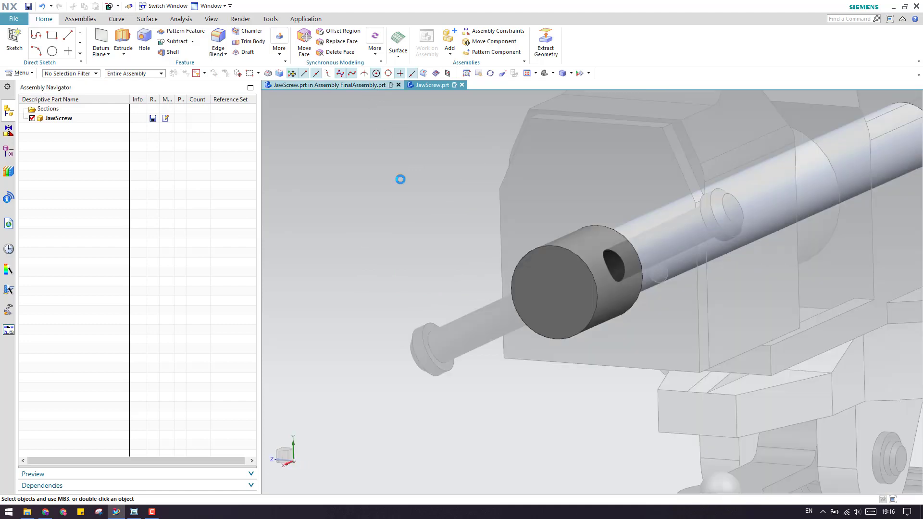
Make FinalAssembly the work part again.
{"action": "right_click", "coordinate": [313, 212]}
{"action": "left_click", "coordinate": [335, 203]}
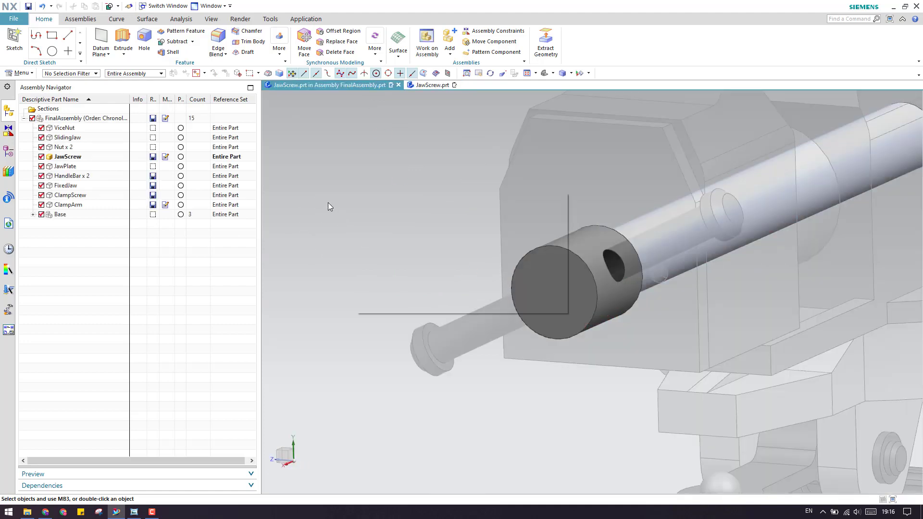
{"action": "right_click", "coordinate": [363, 201]}
{"action": "left_click", "coordinate": [371, 193]}
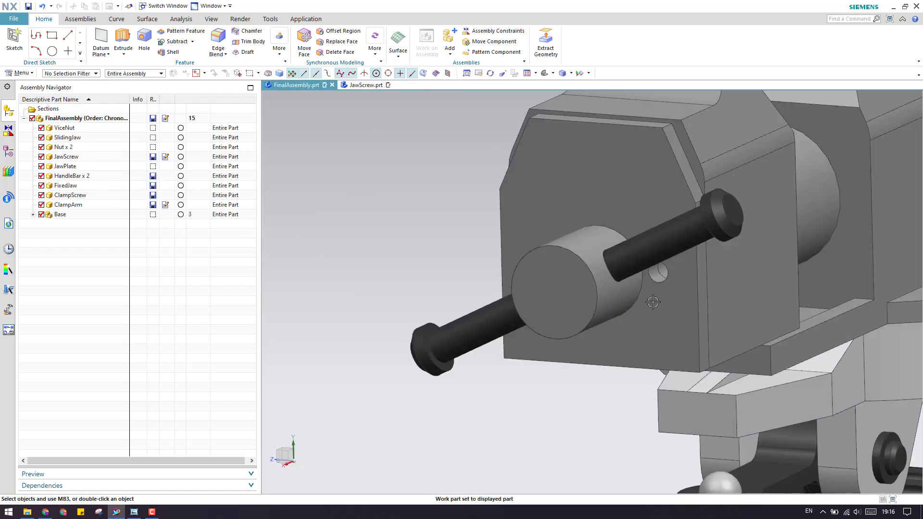
{"action": "scroll", "coordinate": [638, 251], "scroll_direction": "up", "scroll_amount": 5}
Hide the handle bars with Ctrl+B and orbit to view JawScrew's new hole.
{"action": "left_click", "coordinate": [639, 251]}
{"action": "key", "text": "ctrl+b"}
{"action": "scroll", "coordinate": [548, 299], "scroll_direction": "up", "scroll_amount": 3}
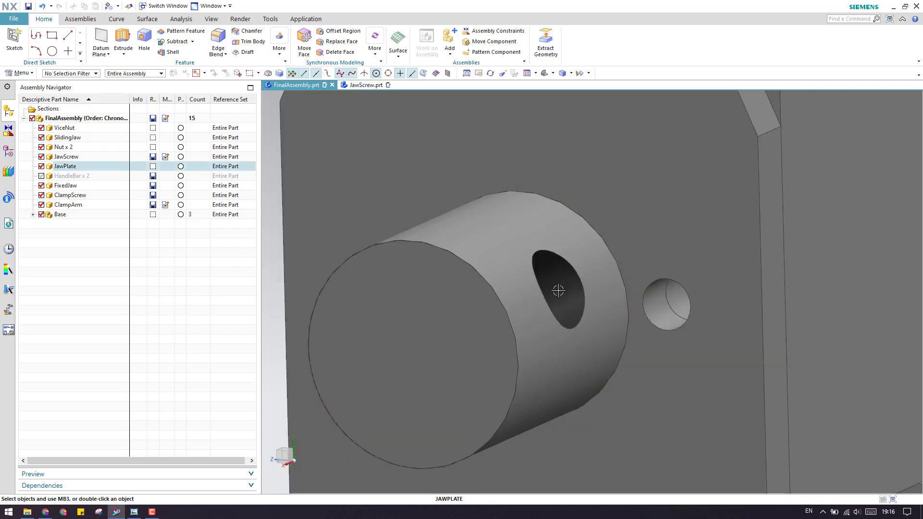
{"action": "scroll", "coordinate": [558, 290], "scroll_direction": "down", "scroll_amount": 6}
{"action": "middle_click_drag", "start_coordinate": [584, 292], "coordinate": [478, 307]}
{"action": "scroll", "coordinate": [366, 289], "scroll_direction": "down", "scroll_amount": 5}
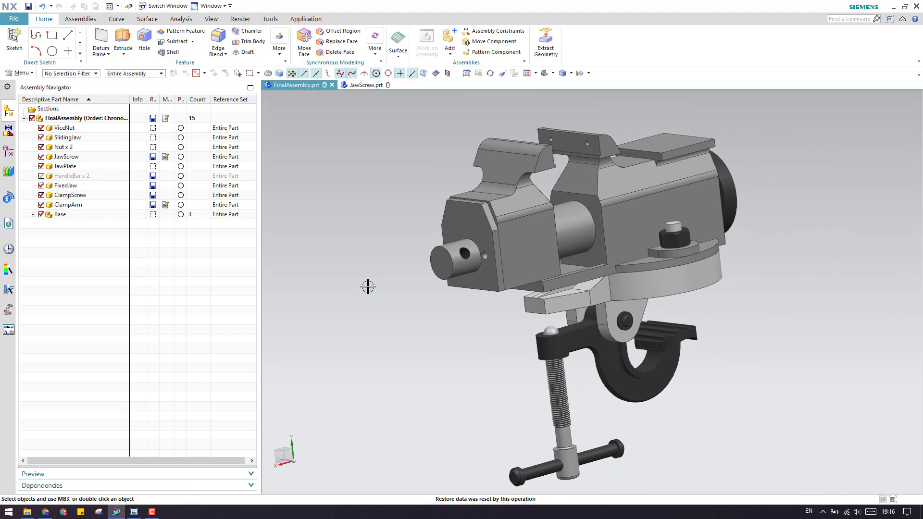
{"action": "key", "text": "ctrl+w"}
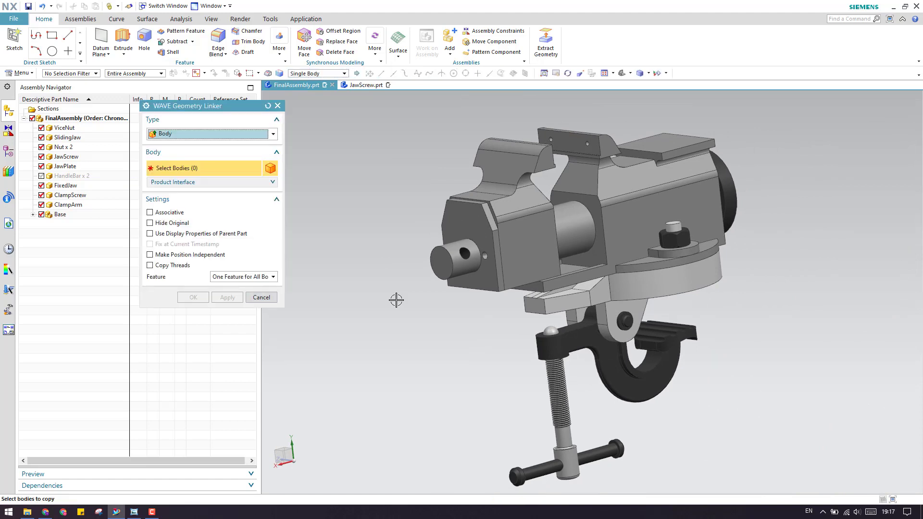
{"action": "left_click", "coordinate": [239, 134]}
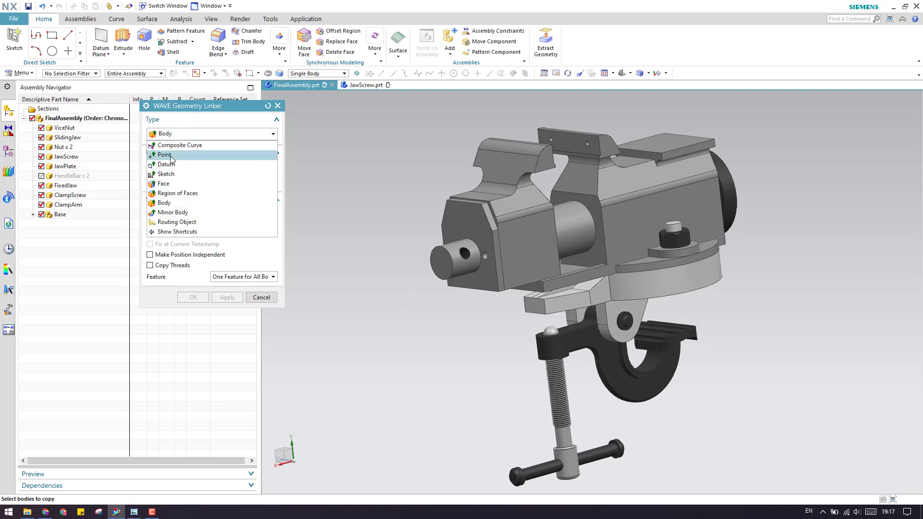
{"action": "left_click", "coordinate": [164, 174]}
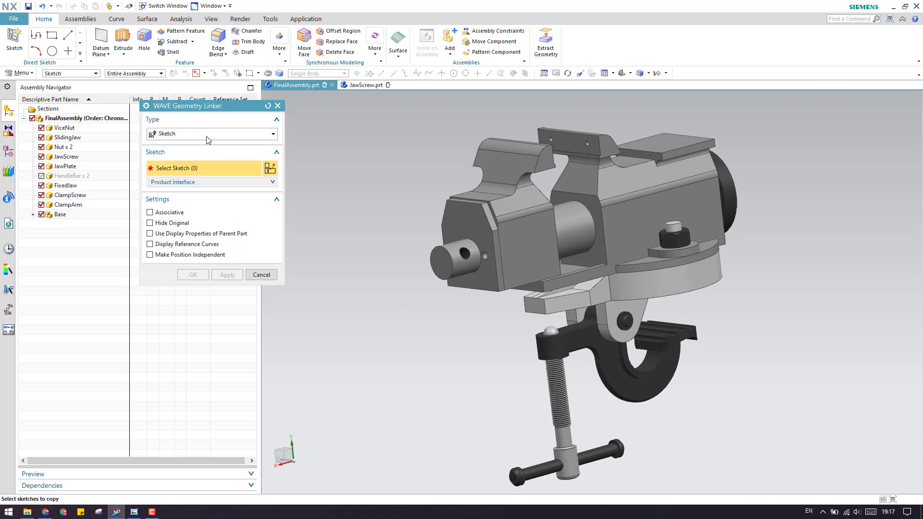
{"action": "left_click", "coordinate": [255, 134]}
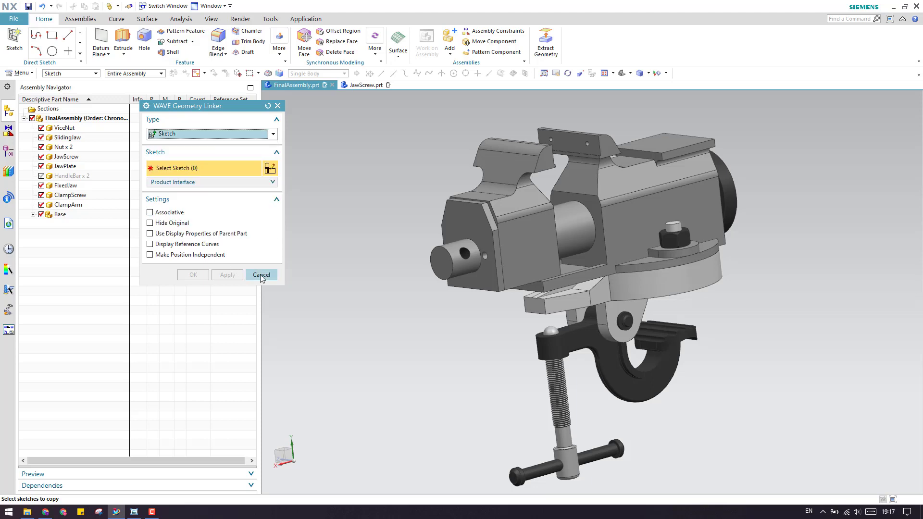
{"action": "left_click", "coordinate": [261, 275]}
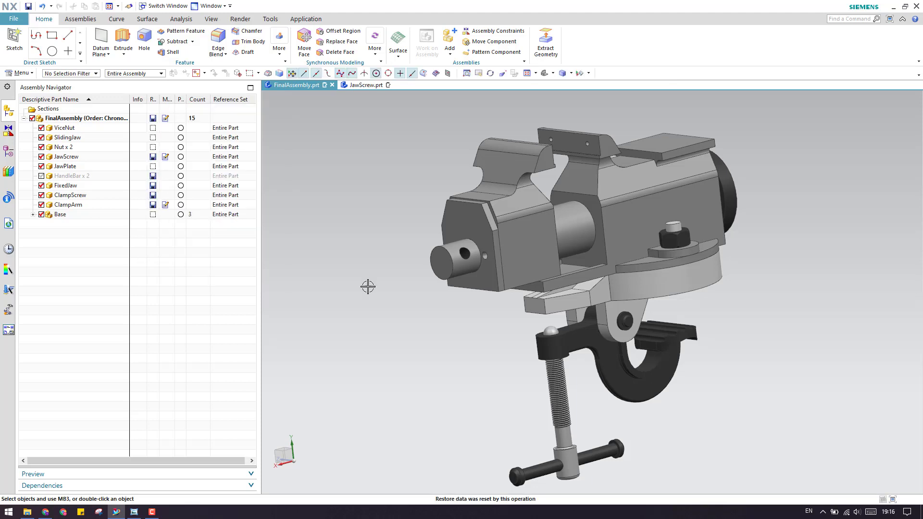